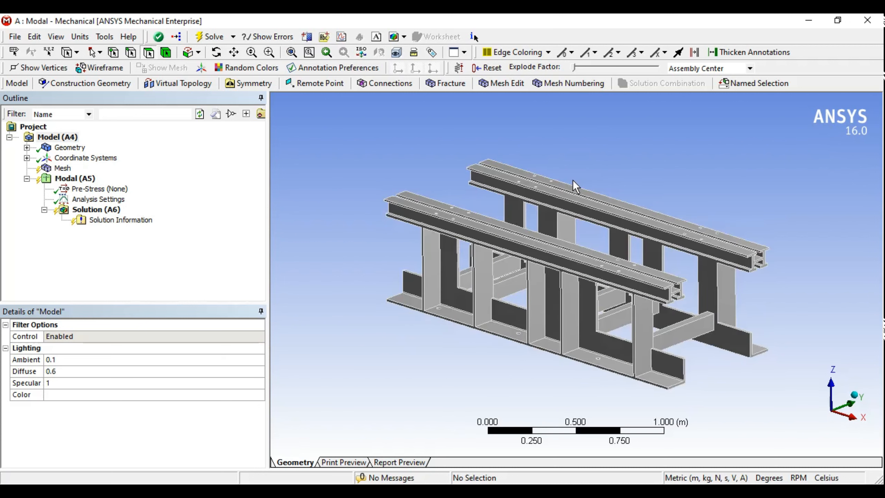
Generate the initial mesh of the frame with the default mesh settings
{"action": "middle_click_drag", "start_coordinate": [609, 315], "coordinate": [580, 283]}
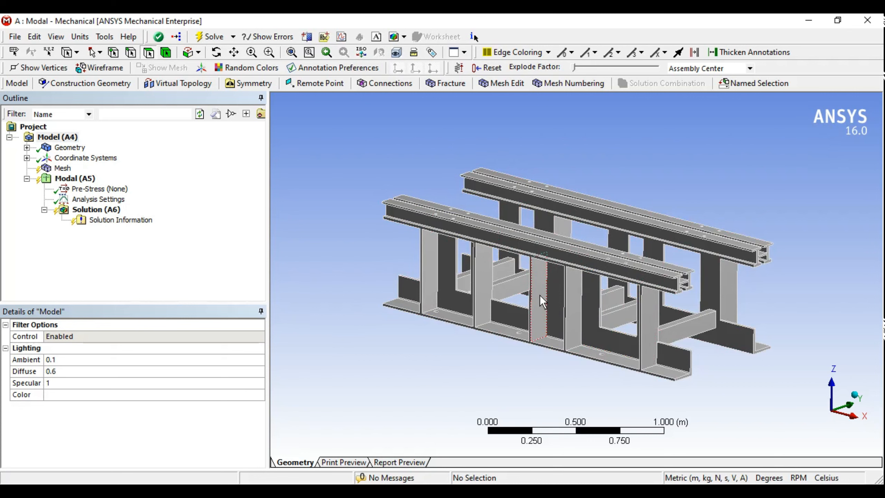
{"action": "middle_click_drag", "start_coordinate": [539, 294], "coordinate": [514, 296]}
{"action": "left_click", "coordinate": [27, 148]}
{"action": "left_click", "coordinate": [26, 148]}
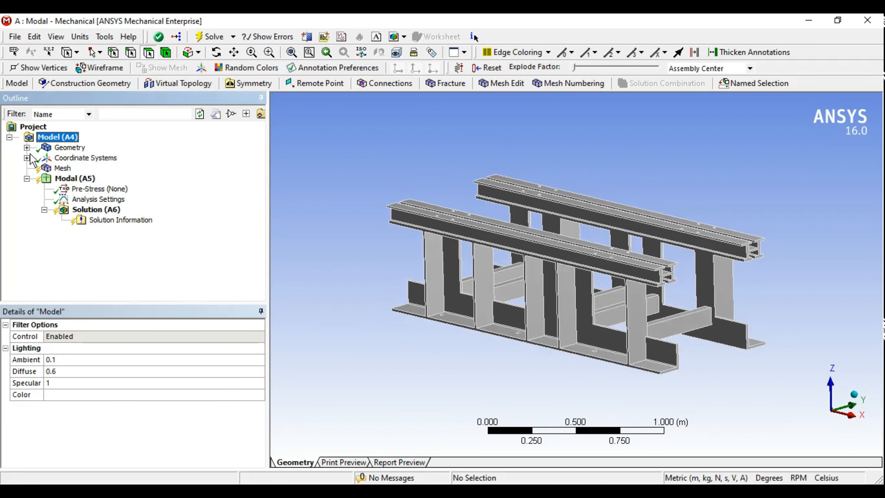
{"action": "left_click", "coordinate": [62, 168]}
{"action": "right_click", "coordinate": [57, 168]}
{"action": "left_click", "coordinate": [88, 194]}
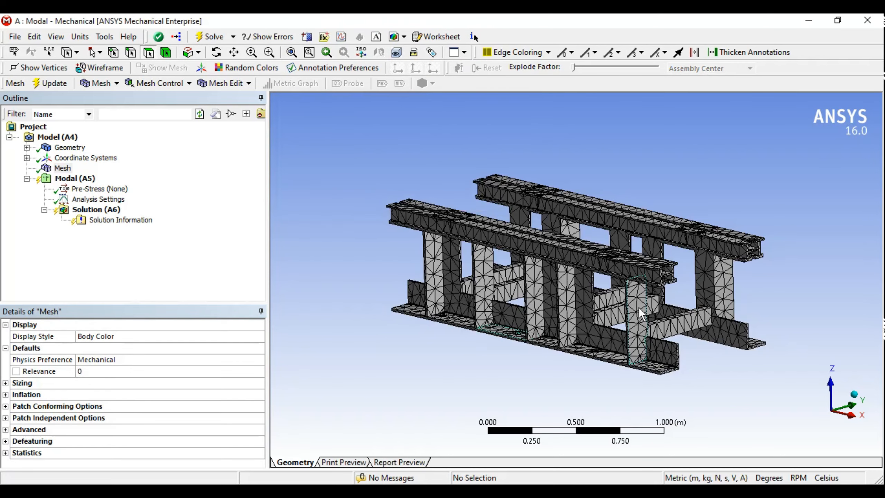
{"action": "middle_click_drag", "start_coordinate": [639, 307], "coordinate": [539, 288]}
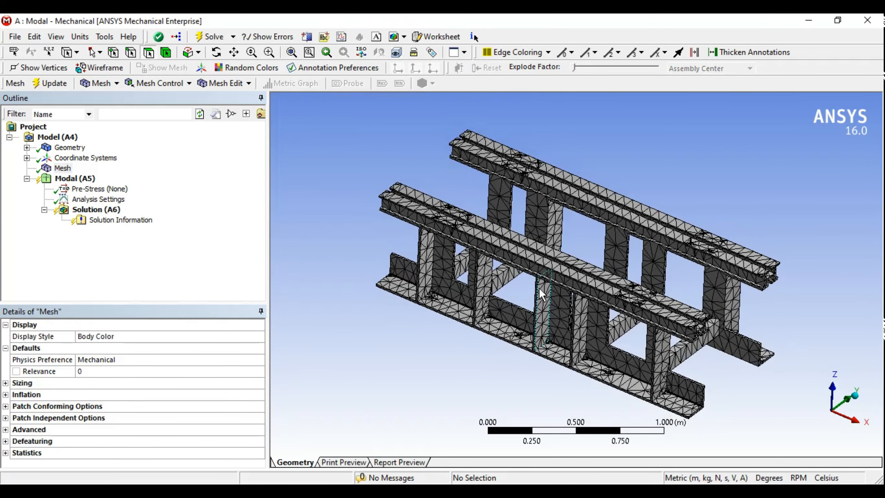
Set the mesh sizing's relevance center to Medium and regenerate the frame's mesh
{"action": "left_click", "coordinate": [5, 383]}
{"action": "left_click", "coordinate": [209, 418]}
{"action": "left_click", "coordinate": [246, 406]}
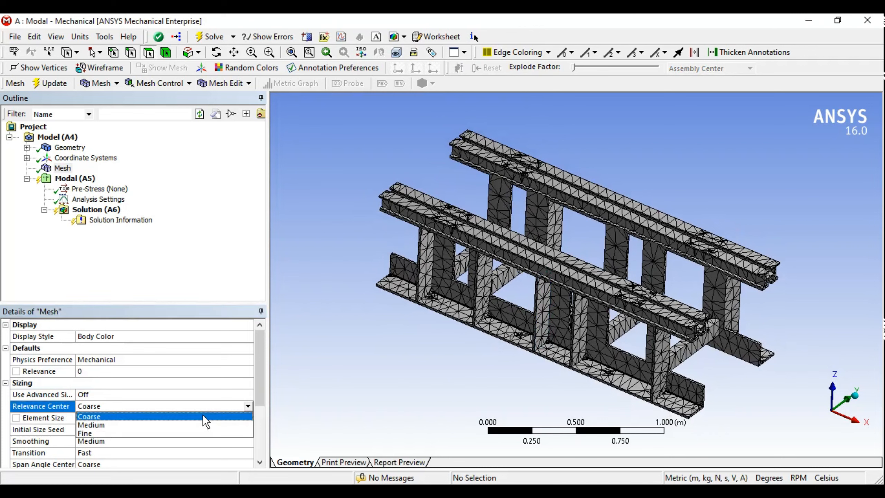
{"action": "left_click", "coordinate": [133, 428]}
{"action": "left_click", "coordinate": [54, 85]}
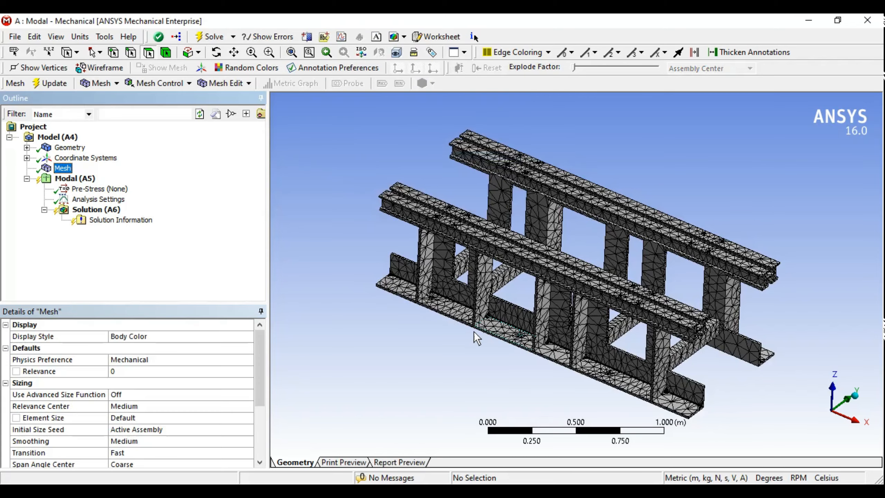
{"action": "middle_click_drag", "start_coordinate": [507, 289], "coordinate": [498, 264]}
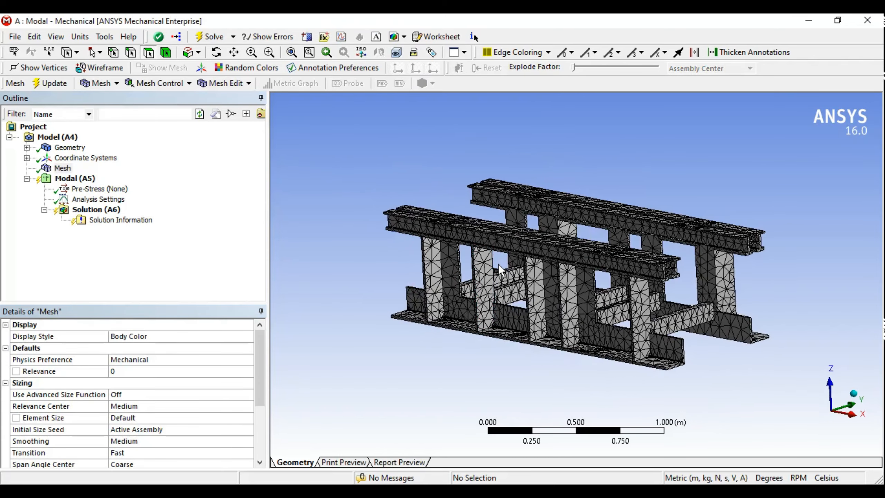
{"action": "middle_click_drag", "start_coordinate": [765, 295], "coordinate": [699, 258]}
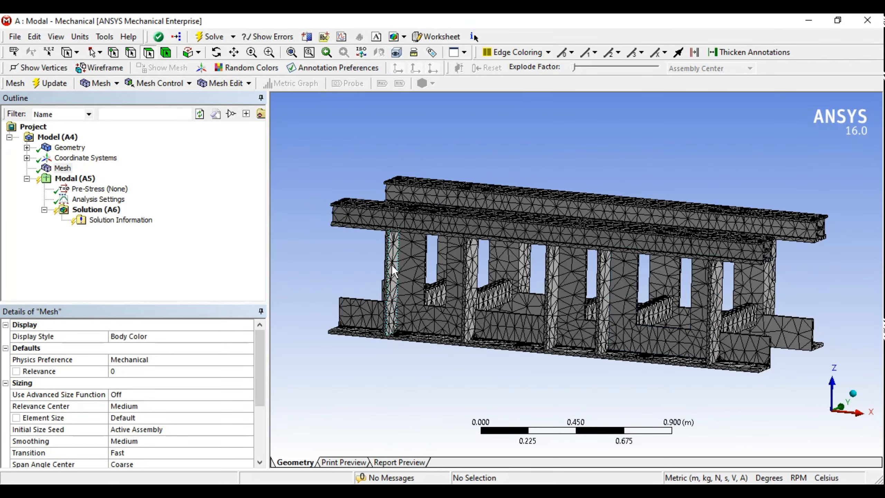
{"action": "middle_click_drag", "start_coordinate": [390, 272], "coordinate": [679, 294]}
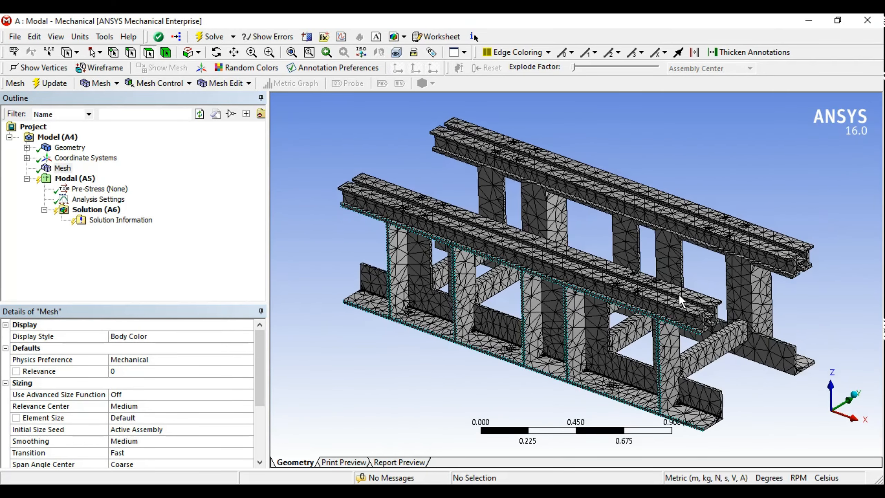
Open the Modal environment, review its available support and load types, and inspect the mounting holes in the base flanges
{"action": "left_click", "coordinate": [75, 179]}
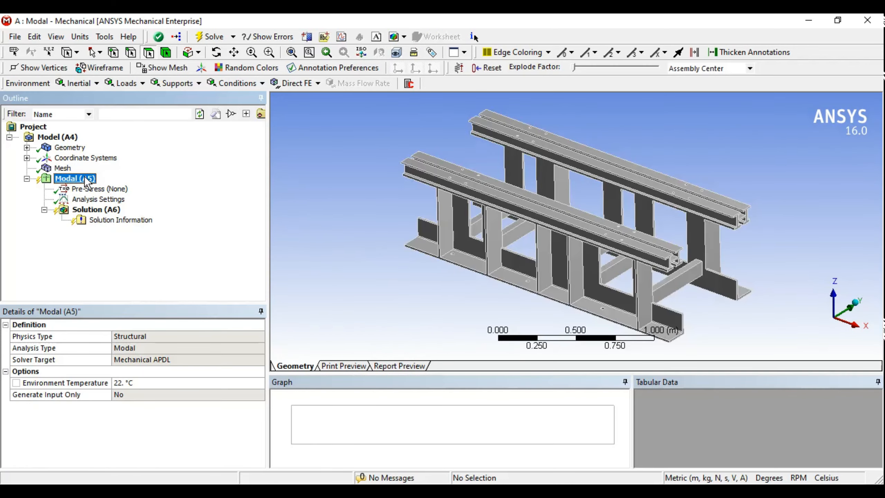
{"action": "left_click", "coordinate": [164, 84]}
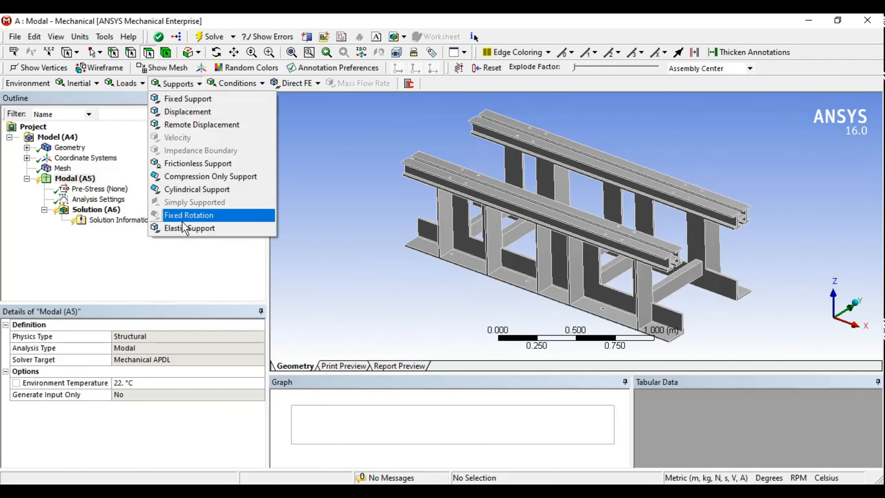
{"action": "left_click", "coordinate": [140, 86]}
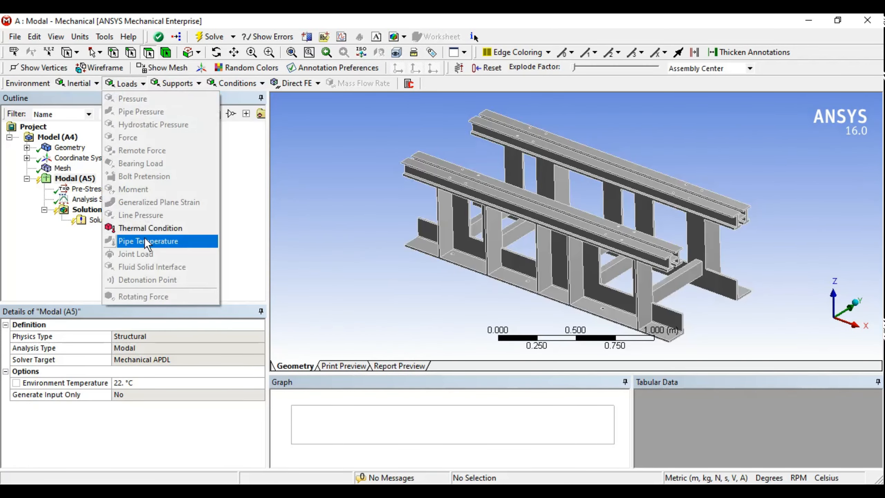
{"action": "left_click", "coordinate": [527, 255]}
{"action": "middle_click_drag", "start_coordinate": [527, 255], "coordinate": [533, 283]}
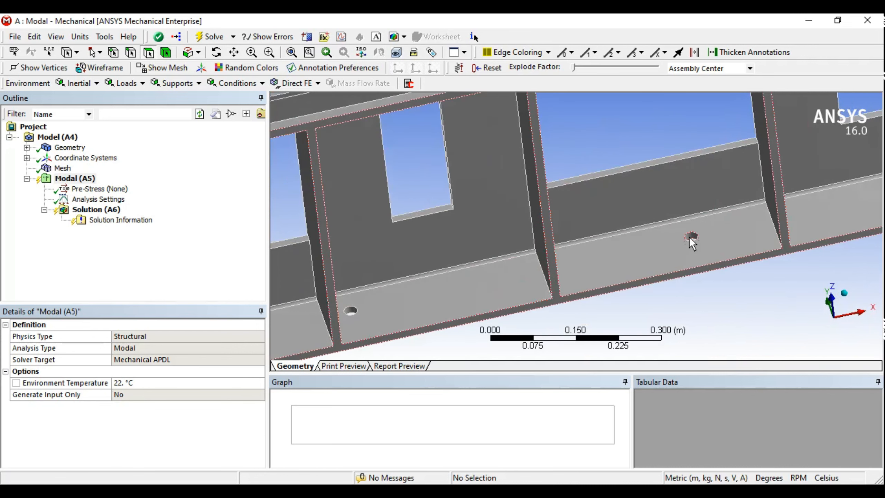
{"action": "middle_click_drag", "start_coordinate": [707, 249], "coordinate": [577, 245]}
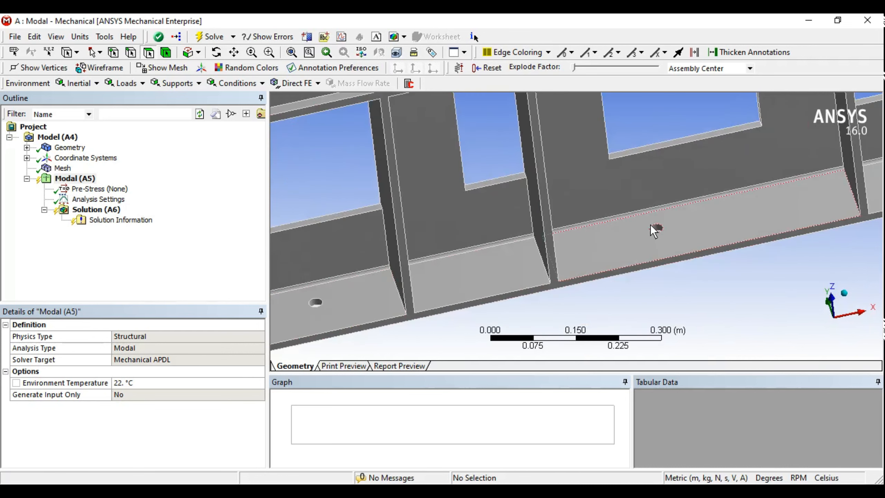
{"action": "scroll", "coordinate": [650, 224], "scroll_direction": "down", "scroll_amount": 3}
{"action": "scroll", "coordinate": [427, 258], "scroll_direction": "down", "scroll_amount": 3}
{"action": "middle_click_drag", "start_coordinate": [420, 262], "coordinate": [405, 203]}
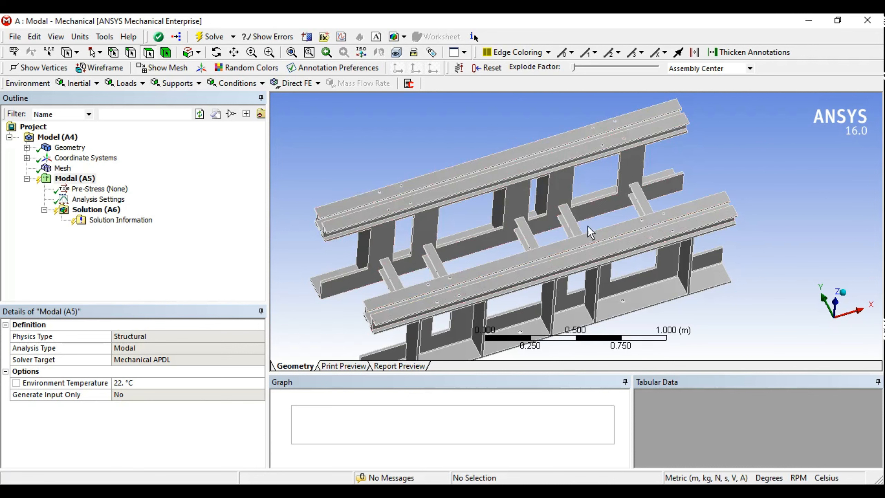
{"action": "middle_click_drag", "start_coordinate": [588, 226], "coordinate": [271, 225]}
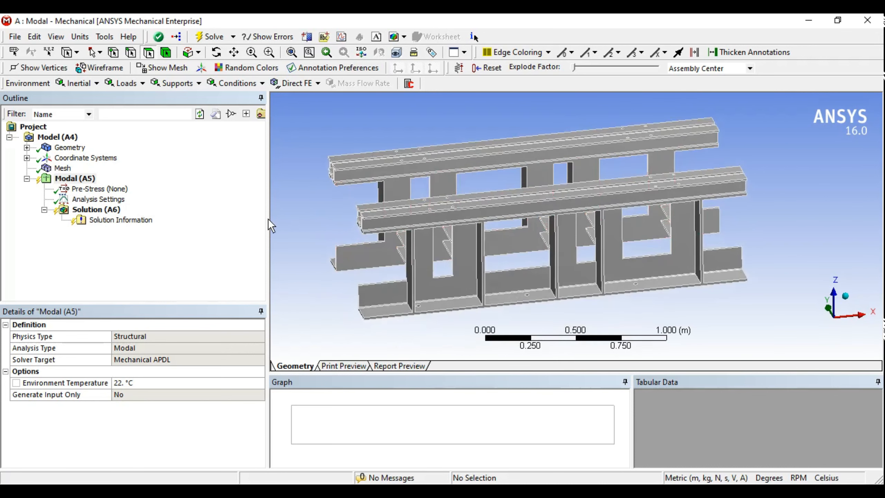
Add a fixed support and select one half of the cylindrical wall in each of the three holes in the near base flange
{"action": "left_click", "coordinate": [175, 83]}
{"action": "left_click", "coordinate": [164, 99]}
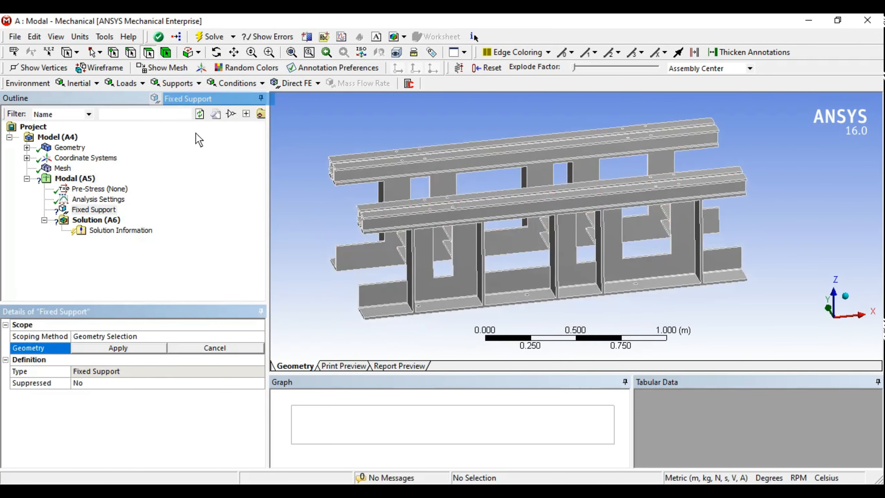
{"action": "middle_click_drag", "start_coordinate": [527, 304], "coordinate": [610, 255]}
{"action": "scroll", "coordinate": [396, 290], "scroll_direction": "up", "scroll_amount": 3}
{"action": "scroll", "coordinate": [610, 255], "scroll_direction": "up", "scroll_amount": 5}
{"action": "scroll", "coordinate": [610, 255], "scroll_direction": "up", "scroll_amount": 2}
{"action": "left_click", "coordinate": [442, 266]}
{"action": "middle_click_drag", "start_coordinate": [553, 301], "coordinate": [666, 226]}
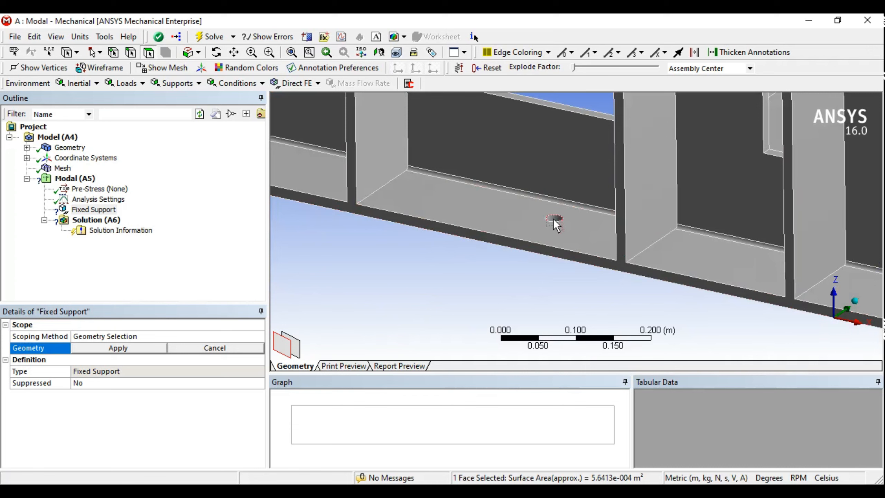
{"action": "left_click", "coordinate": [653, 255], "text": "ctrl"}
{"action": "middle_click_drag", "start_coordinate": [654, 255], "coordinate": [657, 308], "text": "ctrl"}
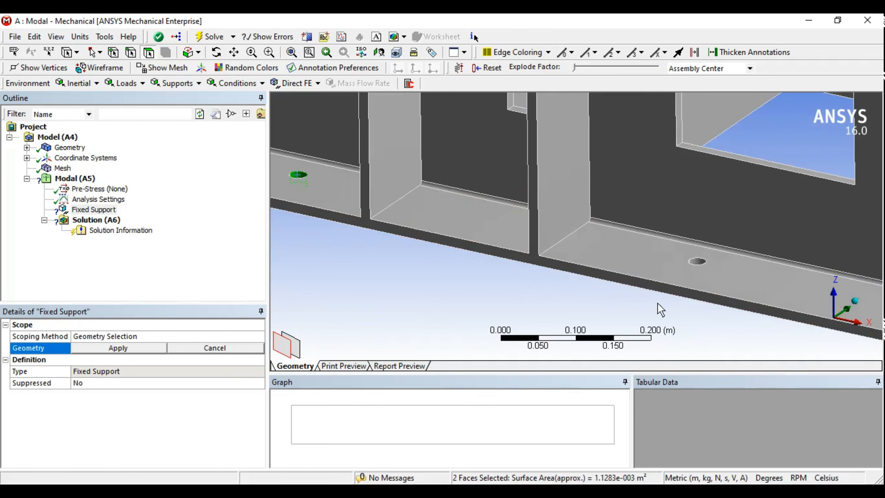
{"action": "left_click", "coordinate": [696, 262], "text": "ctrl"}
From the underside, add the other half face of the same flange's +X end hole to the fixed support selection
{"action": "middle_click_drag", "start_coordinate": [724, 291], "coordinate": [611, 244]}
{"action": "scroll", "coordinate": [560, 231], "scroll_direction": "down", "scroll_amount": 3}
{"action": "scroll", "coordinate": [611, 245], "scroll_direction": "up", "scroll_amount": 1}
{"action": "middle_click_drag", "start_coordinate": [623, 210], "coordinate": [603, 266], "text": "ctrl"}
{"action": "scroll", "coordinate": [603, 266], "scroll_direction": "up", "scroll_amount": 6}
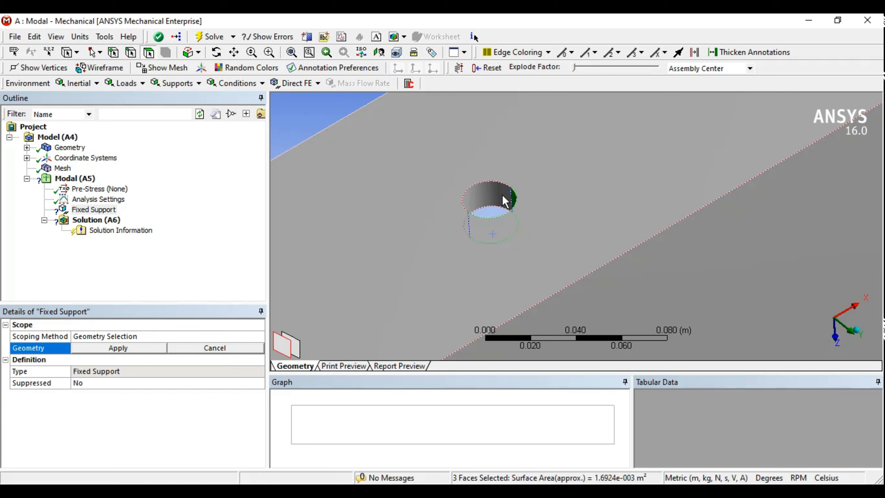
{"action": "left_click", "coordinate": [481, 196], "text": "ctrl"}
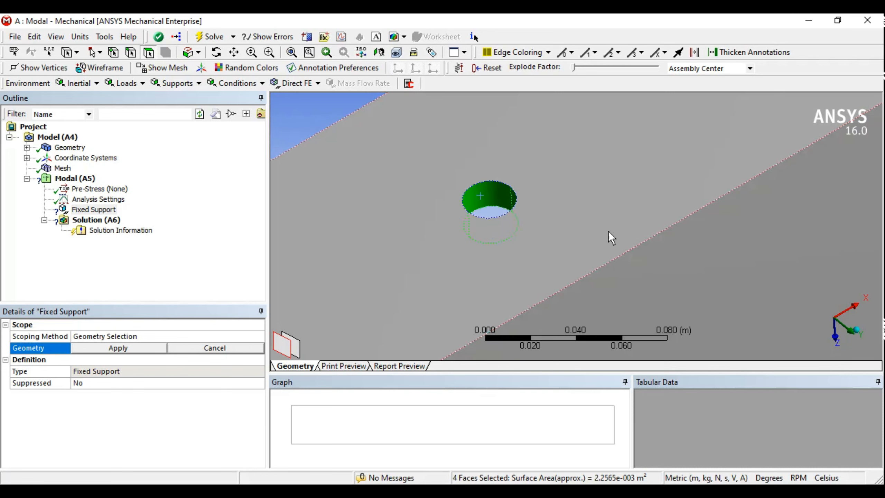
Add the unselected half faces of that flange's middle and -X end holes to the fixed support selection
{"action": "middle_click_drag", "start_coordinate": [634, 223], "coordinate": [768, 215], "text": "ctrl"}
{"action": "scroll", "coordinate": [767, 215], "scroll_direction": "down", "scroll_amount": 2}
{"action": "scroll", "coordinate": [707, 144], "scroll_direction": "down", "scroll_amount": 3}
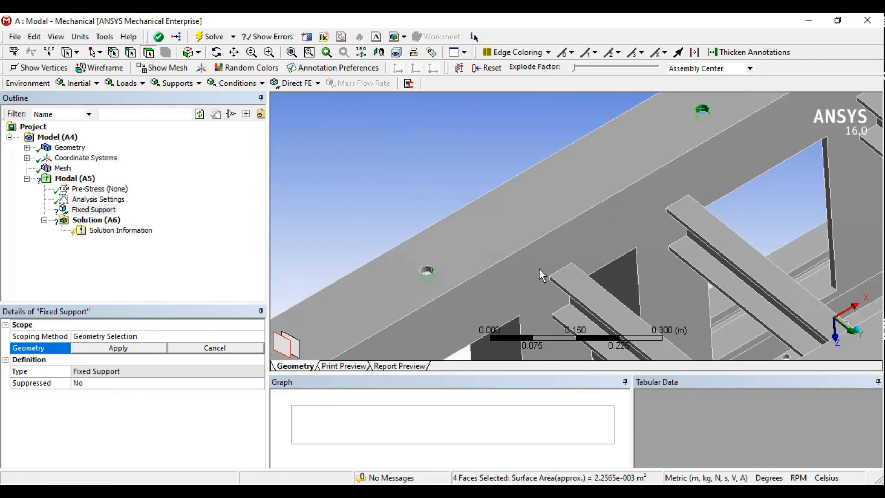
{"action": "left_click", "coordinate": [426, 272], "text": "ctrl"}
{"action": "middle_click_drag", "start_coordinate": [430, 287], "coordinate": [635, 217], "text": "ctrl"}
{"action": "scroll", "coordinate": [523, 279], "scroll_direction": "up", "scroll_amount": 4}
{"action": "left_click", "coordinate": [477, 264], "text": "ctrl"}
Add both half faces of the -X end hole in the opposite base flange to the fixed support selection
{"action": "middle_click_drag", "start_coordinate": [625, 265], "coordinate": [416, 234], "text": "ctrl"}
{"action": "scroll", "coordinate": [416, 234], "scroll_direction": "down", "scroll_amount": 4}
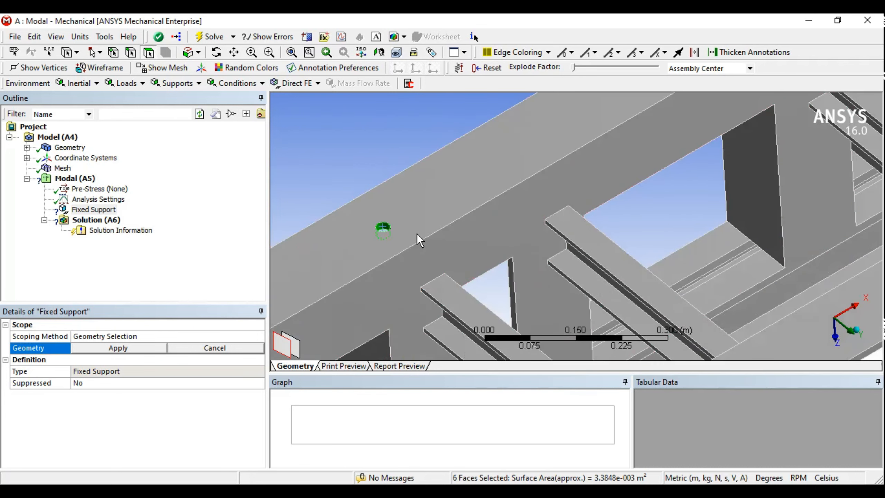
{"action": "middle_click_drag", "start_coordinate": [632, 272], "coordinate": [596, 179], "text": "ctrl"}
{"action": "scroll", "coordinate": [557, 232], "scroll_direction": "up", "scroll_amount": 4}
{"action": "middle_click_drag", "start_coordinate": [557, 233], "coordinate": [530, 246], "text": "ctrl"}
{"action": "scroll", "coordinate": [529, 246], "scroll_direction": "up", "scroll_amount": 4}
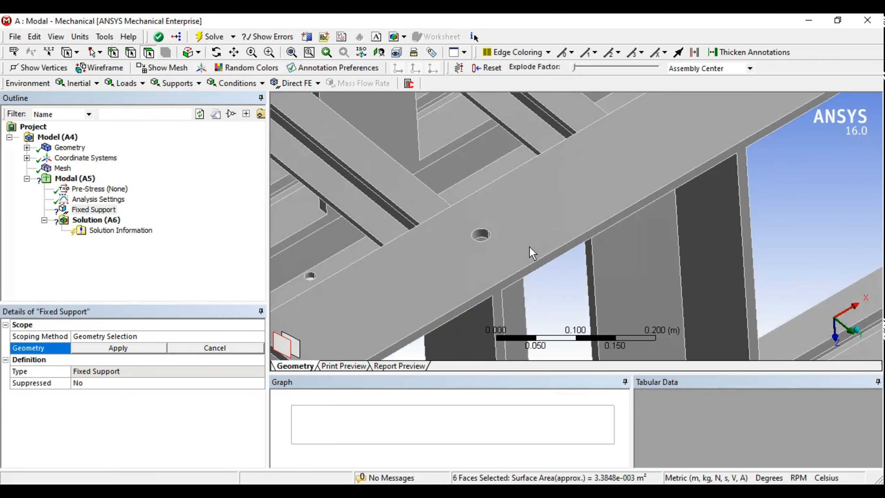
{"action": "middle_click_drag", "start_coordinate": [423, 289], "coordinate": [432, 285]}
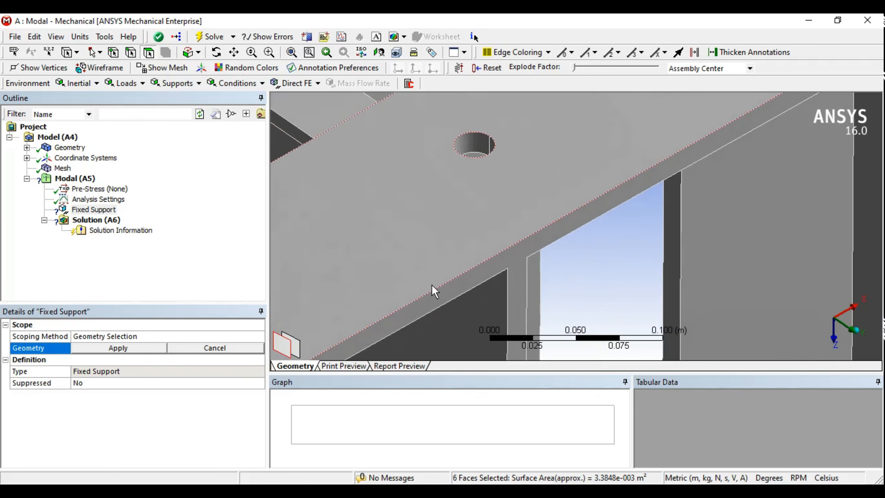
{"action": "left_click", "coordinate": [483, 144], "text": "ctrl"}
{"action": "left_click", "coordinate": [500, 149], "text": "ctrl"}
Add both half faces of the opposite flange's middle hole to the fixed support selection
{"action": "middle_click_drag", "start_coordinate": [808, 140], "coordinate": [623, 269], "text": "ctrl"}
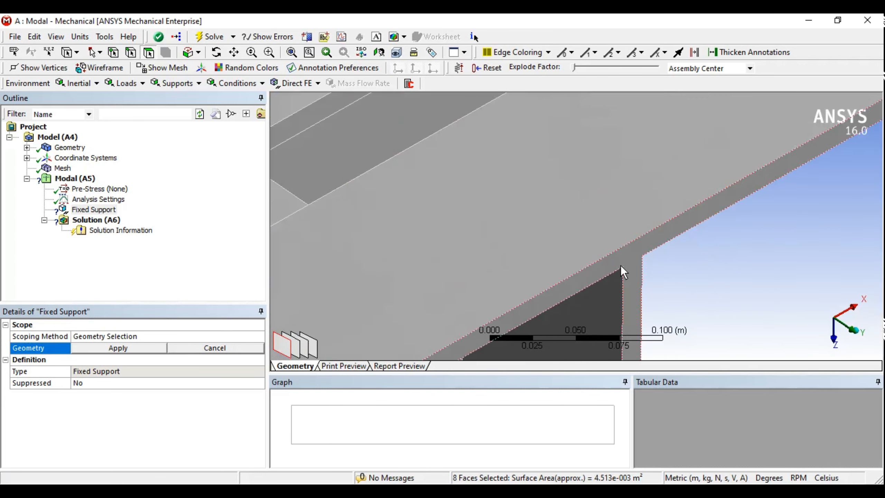
{"action": "scroll", "coordinate": [622, 269], "scroll_direction": "down", "scroll_amount": 4}
{"action": "middle_click_drag", "start_coordinate": [696, 228], "coordinate": [537, 292], "text": "ctrl"}
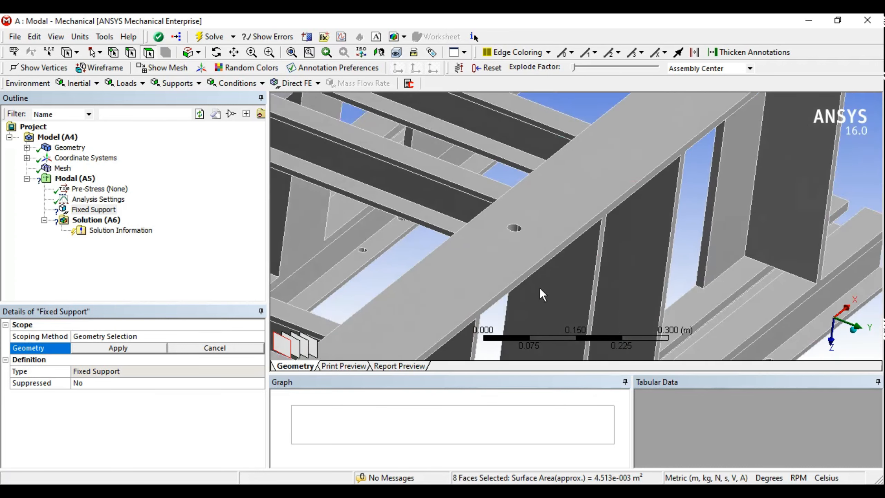
{"action": "scroll", "coordinate": [537, 292], "scroll_direction": "up", "scroll_amount": 4}
{"action": "left_click", "coordinate": [422, 235], "text": "ctrl"}
{"action": "left_click", "coordinate": [432, 232], "text": "ctrl"}
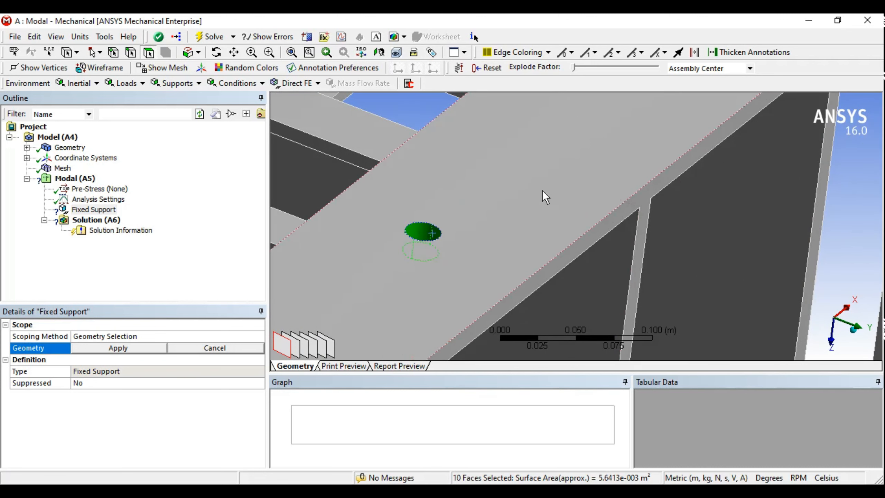
Add both half faces of the opposite flange's +X end hole and apply the 12 hole faces as the fixed support's geometry
{"action": "middle_click_drag", "start_coordinate": [542, 190], "coordinate": [499, 261], "text": "ctrl"}
{"action": "left_click", "coordinate": [498, 245], "text": "ctrl"}
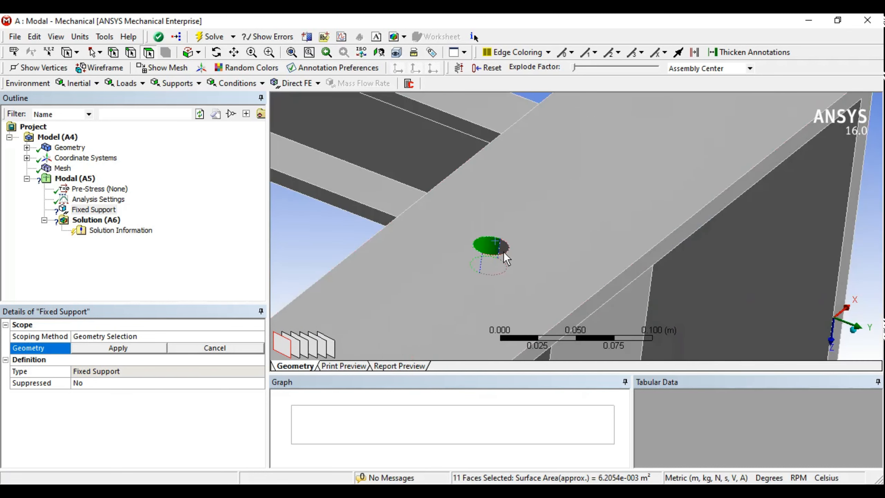
{"action": "left_click", "coordinate": [504, 252], "text": "ctrl"}
{"action": "scroll", "coordinate": [520, 303], "scroll_direction": "down", "scroll_amount": 3}
{"action": "scroll", "coordinate": [518, 311], "scroll_direction": "down", "scroll_amount": 6}
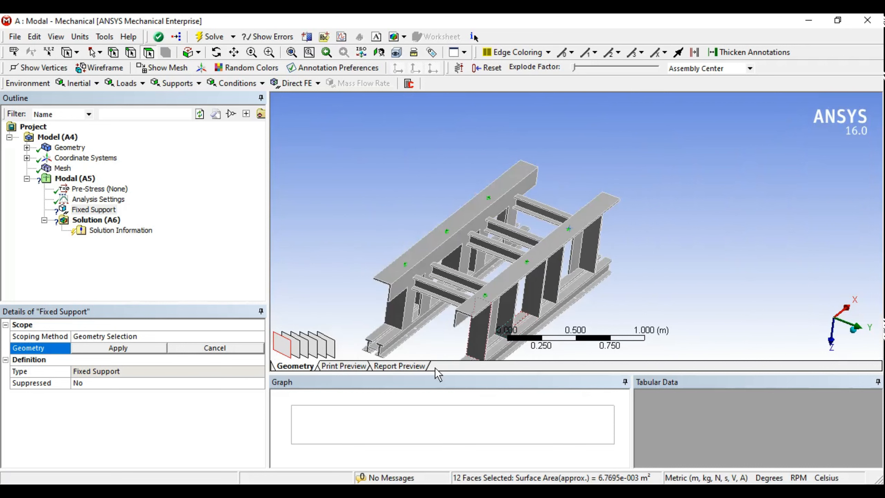
{"action": "left_click", "coordinate": [153, 348]}
Check the fixed support on the frame and solve the modal analysis for its natural frequencies
{"action": "middle_click_drag", "start_coordinate": [558, 287], "coordinate": [661, 245]}
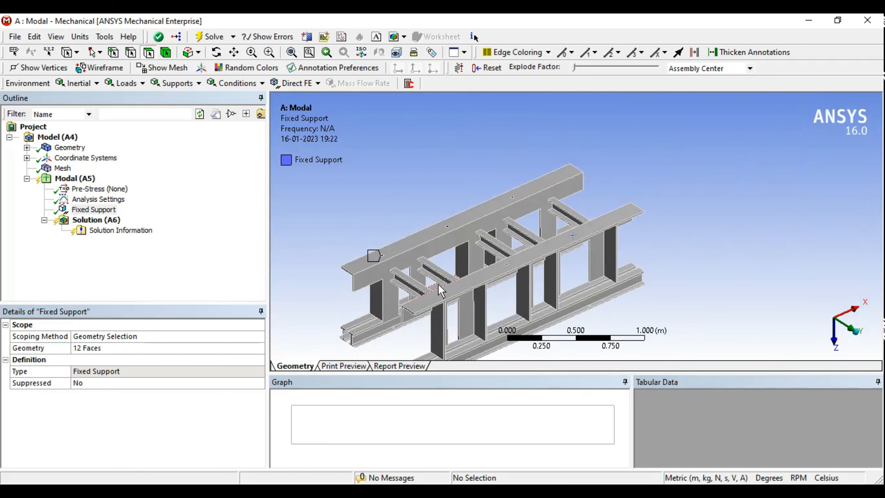
{"action": "middle_click_drag", "start_coordinate": [436, 265], "coordinate": [681, 254]}
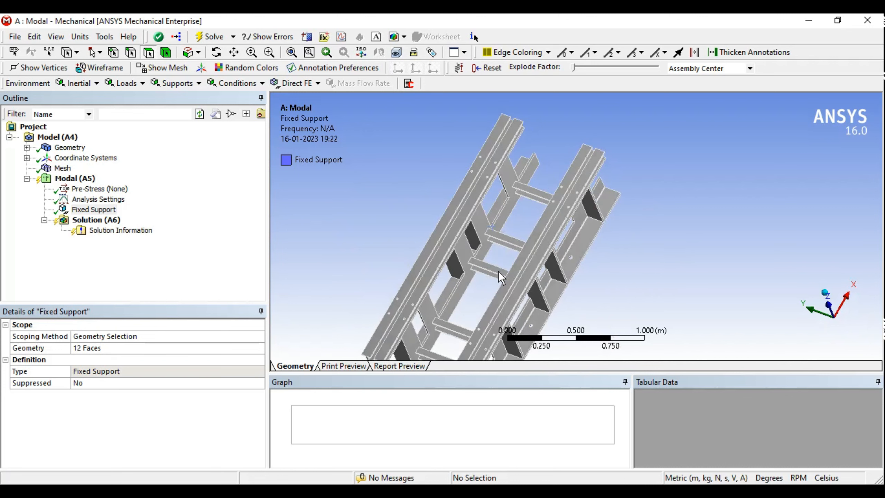
{"action": "middle_click_drag", "start_coordinate": [500, 277], "coordinate": [432, 253]}
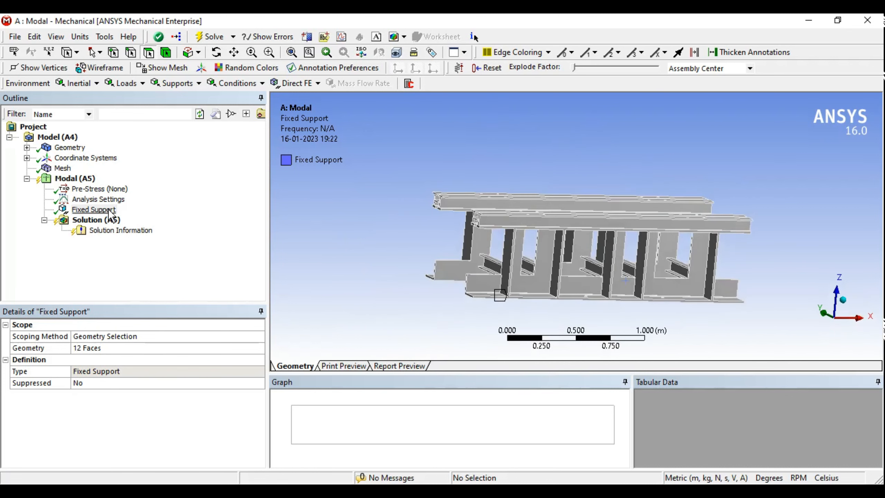
{"action": "right_click", "coordinate": [97, 223]}
{"action": "left_click", "coordinate": [124, 243]}
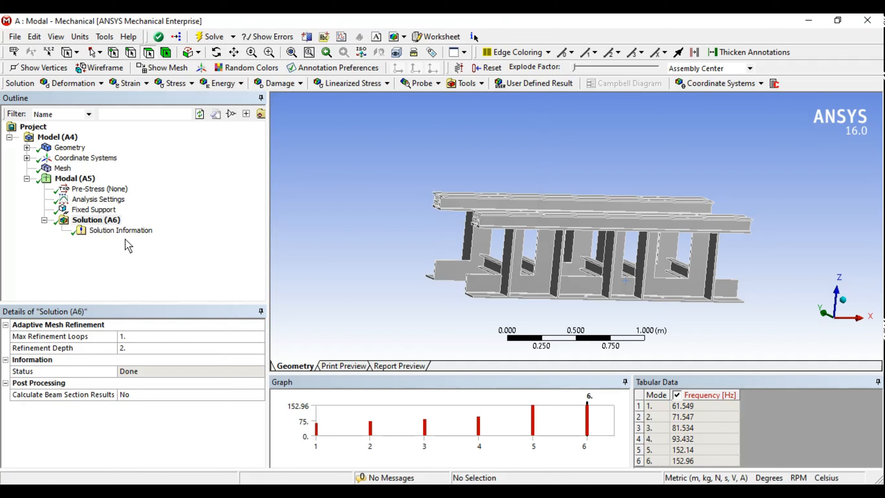
{"action": "middle_click_drag", "start_coordinate": [576, 262], "coordinate": [568, 229]}
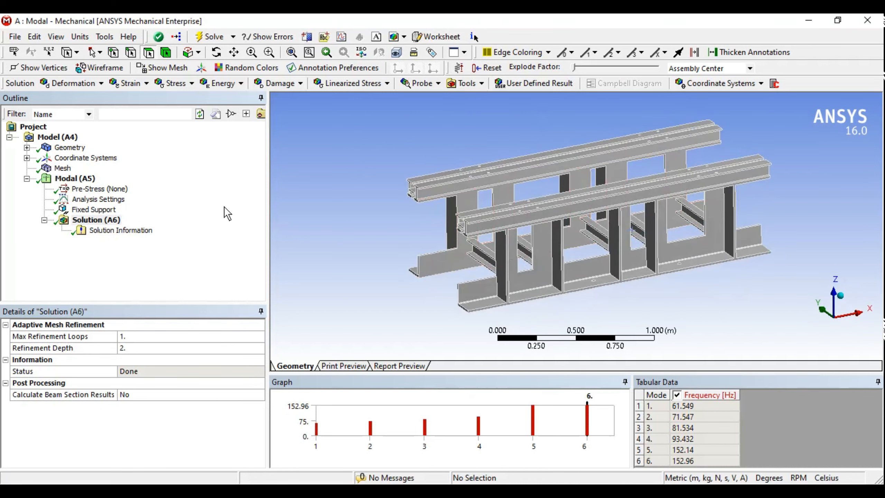
Set the modal analysis to find a maximum of 10 modes
{"action": "left_click", "coordinate": [99, 199]}
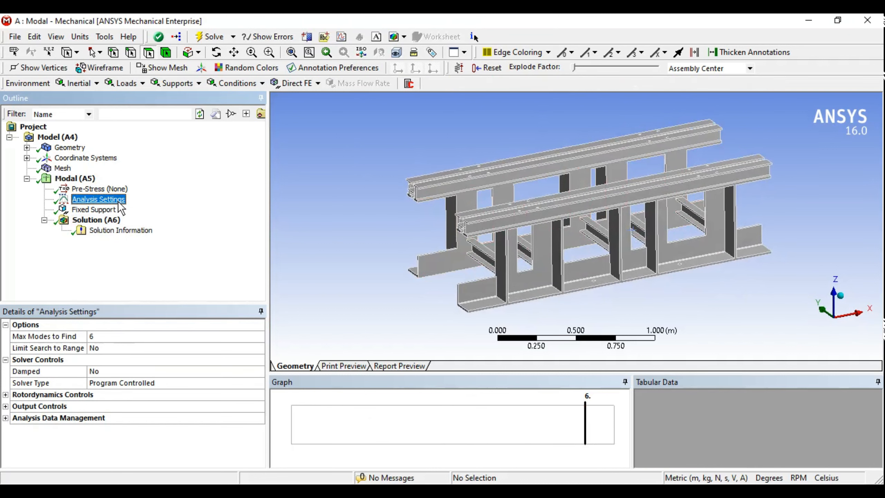
{"action": "left_click", "coordinate": [105, 334]}
{"action": "type", "text": "10"}
{"action": "key", "text": "Return"}
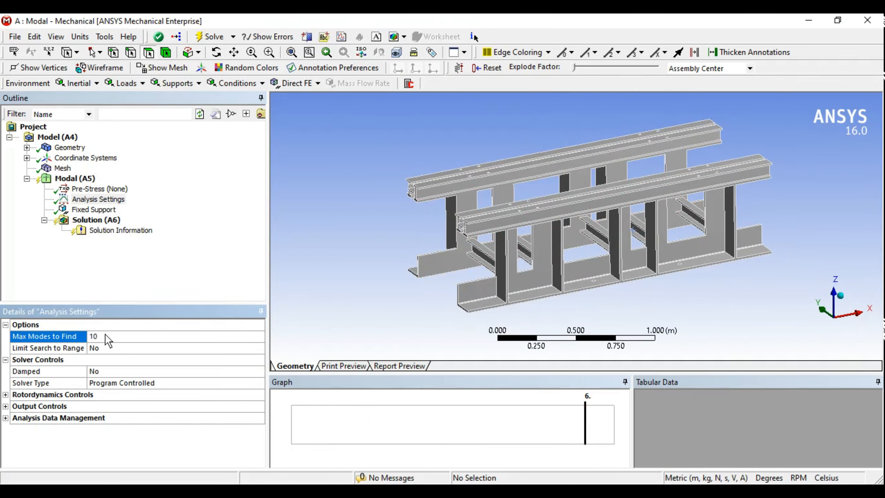
{"action": "right_click", "coordinate": [92, 232]}
{"action": "left_click", "coordinate": [98, 201]}
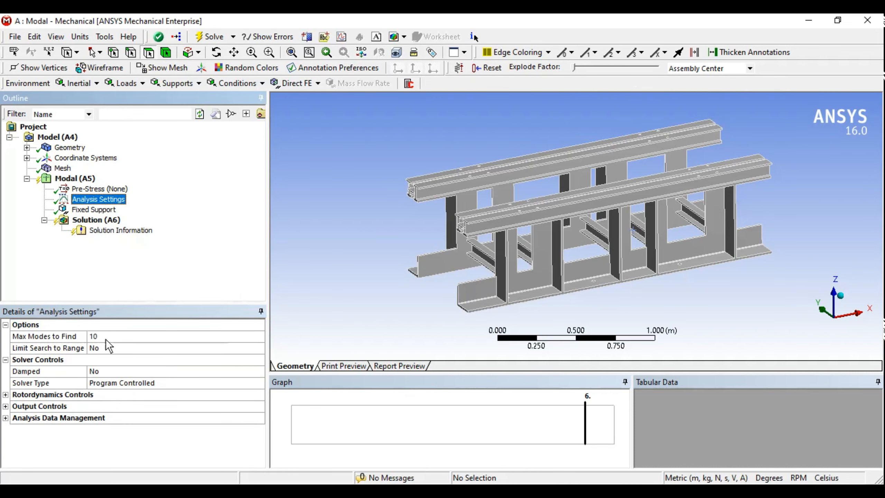
Solve the modal analysis again with the updated number of modes
{"action": "left_click", "coordinate": [101, 221]}
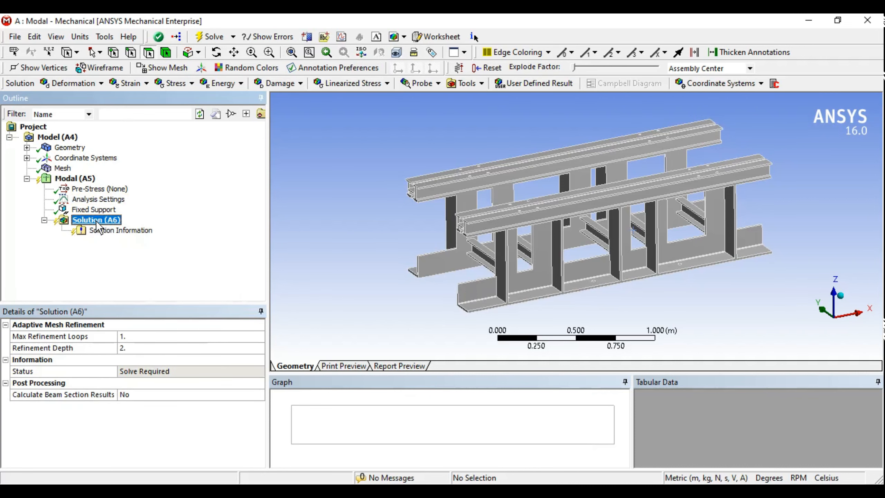
{"action": "right_click", "coordinate": [102, 221]}
{"action": "left_click", "coordinate": [127, 247]}
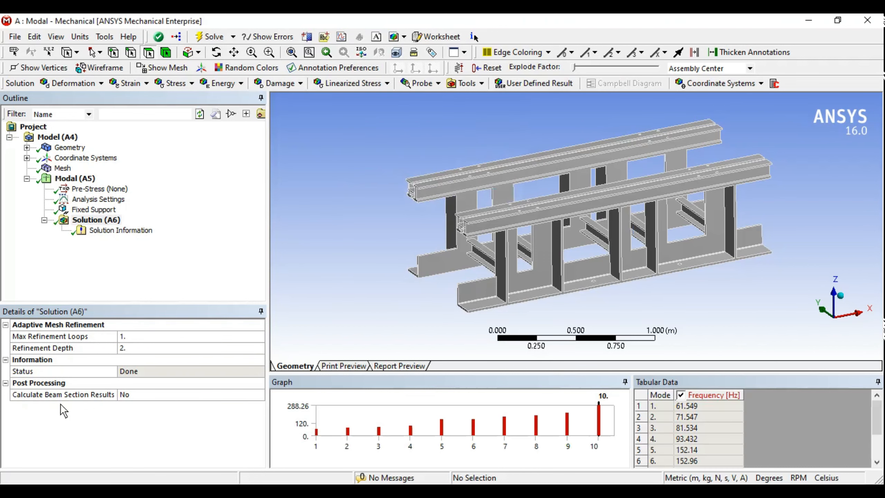
Create mode shape results for all 10 solved frequencies and evaluate the resulting total deformations
{"action": "left_click_drag", "start_coordinate": [488, 375], "coordinate": [491, 314]}
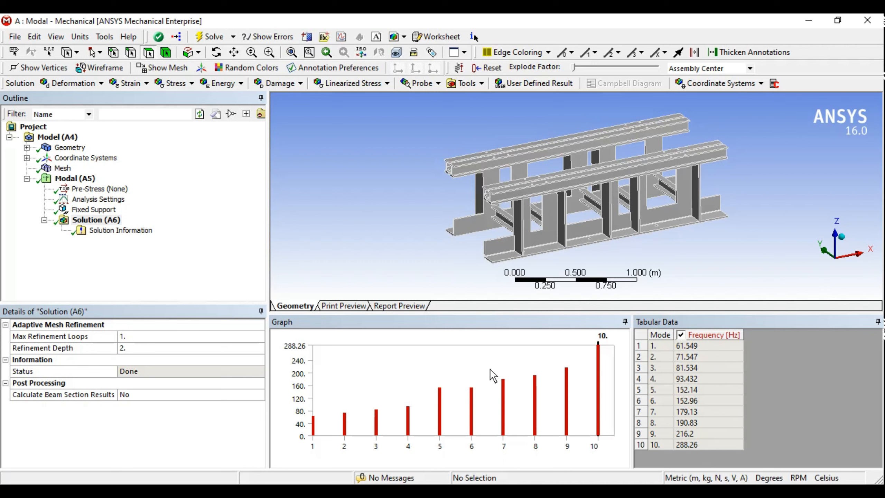
{"action": "left_click", "coordinate": [482, 374]}
{"action": "right_click", "coordinate": [481, 373]}
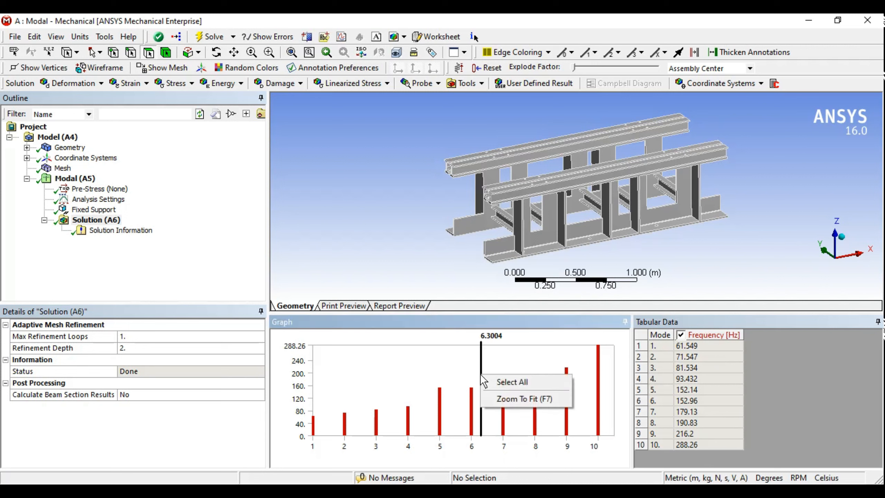
{"action": "left_click", "coordinate": [512, 383]}
{"action": "right_click", "coordinate": [458, 364]}
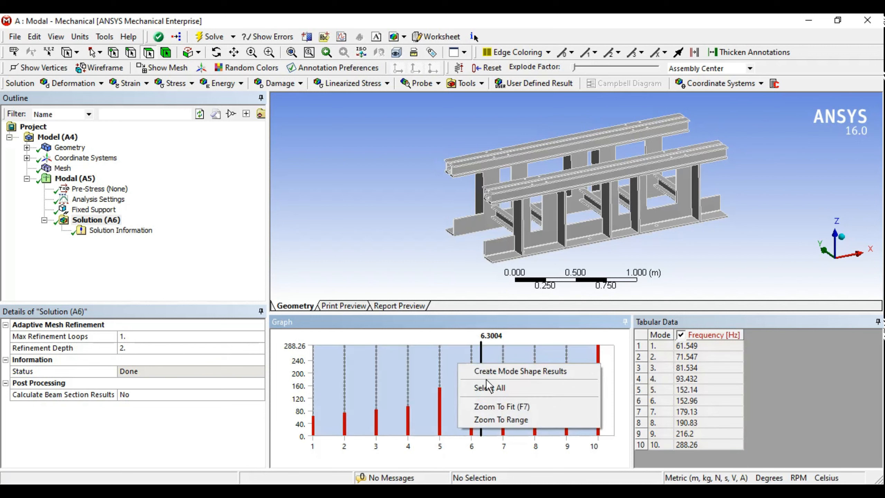
{"action": "left_click", "coordinate": [518, 371]}
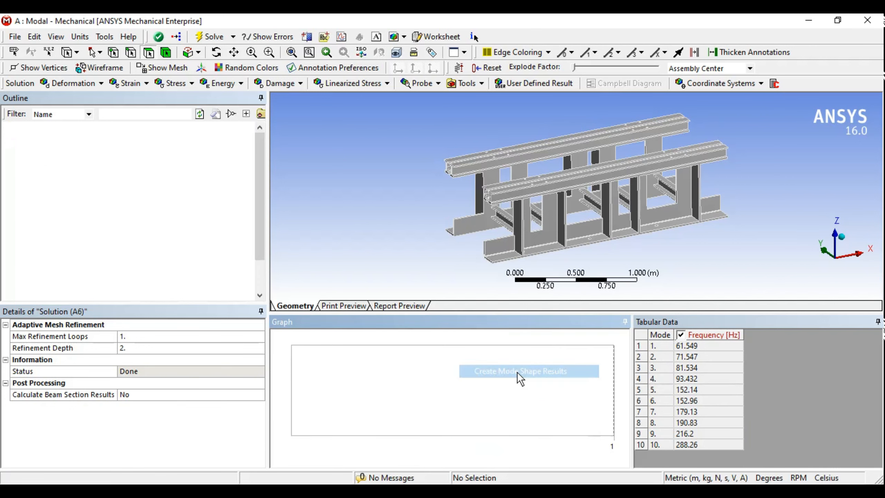
{"action": "left_click_drag", "start_coordinate": [257, 228], "coordinate": [259, 270]}
{"action": "left_click", "coordinate": [208, 37]}
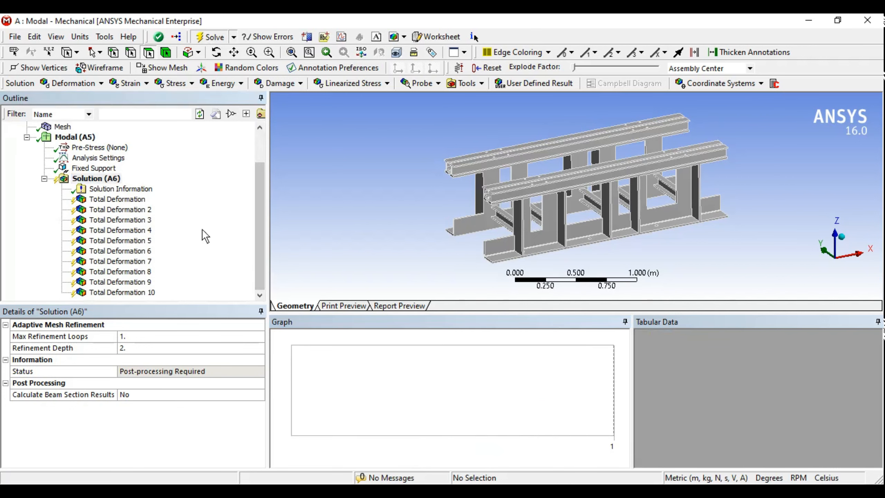
Display the first mode's total deformation without wireframe and with smooth contours
{"action": "left_click", "coordinate": [149, 200]}
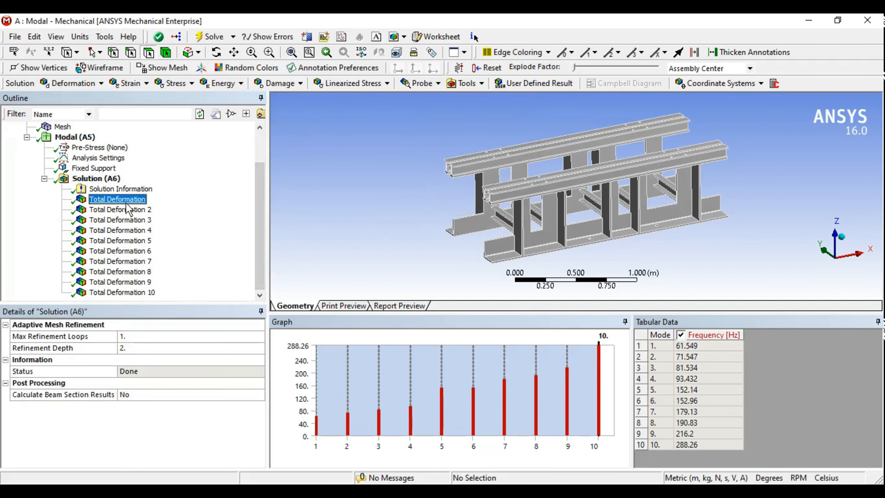
{"action": "left_click", "coordinate": [178, 84]}
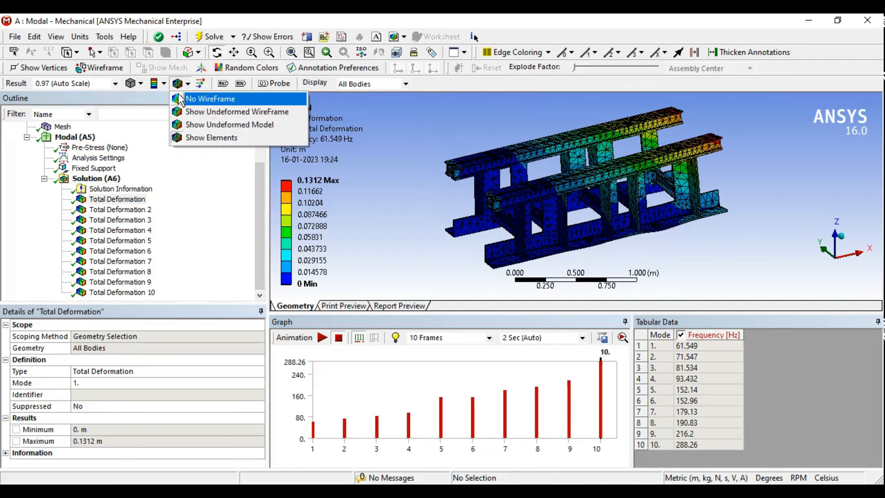
{"action": "left_click", "coordinate": [197, 96]}
{"action": "left_click", "coordinate": [163, 83]}
{"action": "left_click", "coordinate": [183, 96]}
{"action": "middle_click_drag", "start_coordinate": [478, 216], "coordinate": [489, 210]}
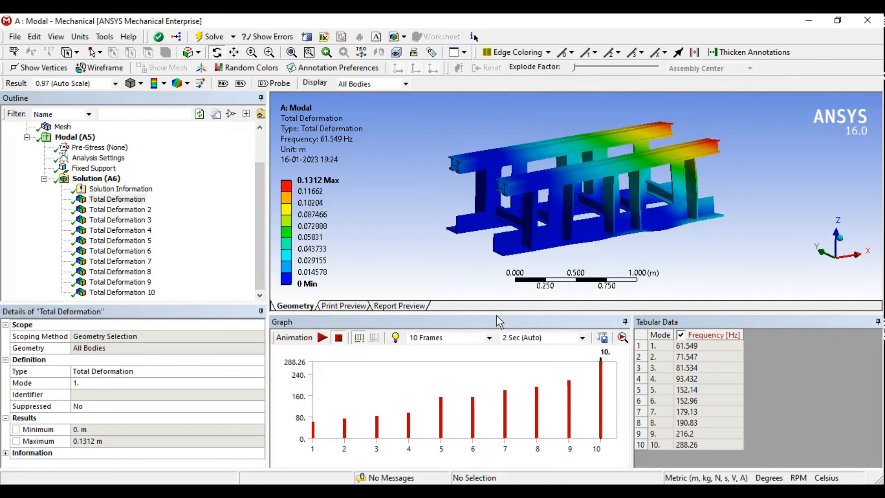
Inspect the first mode's deformed frame from several angles, play its animation and stop it
{"action": "left_click_drag", "start_coordinate": [493, 314], "coordinate": [493, 335]}
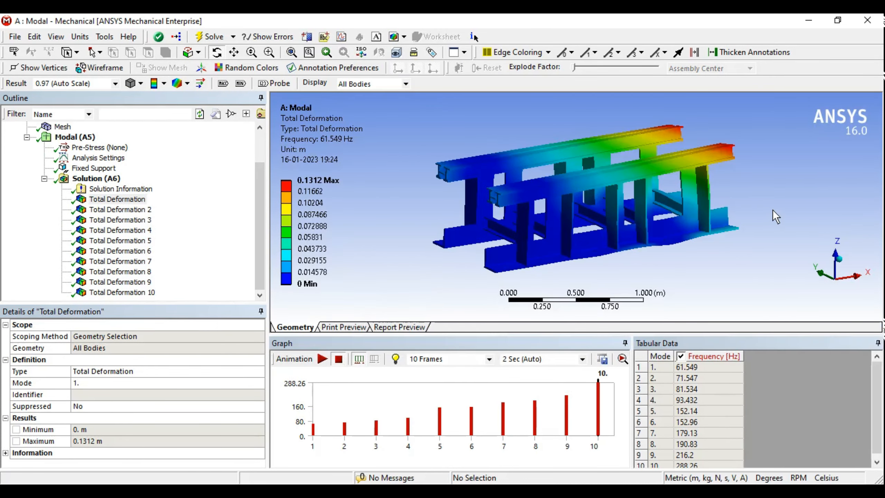
{"action": "middle_click_drag", "start_coordinate": [644, 233], "coordinate": [638, 259]}
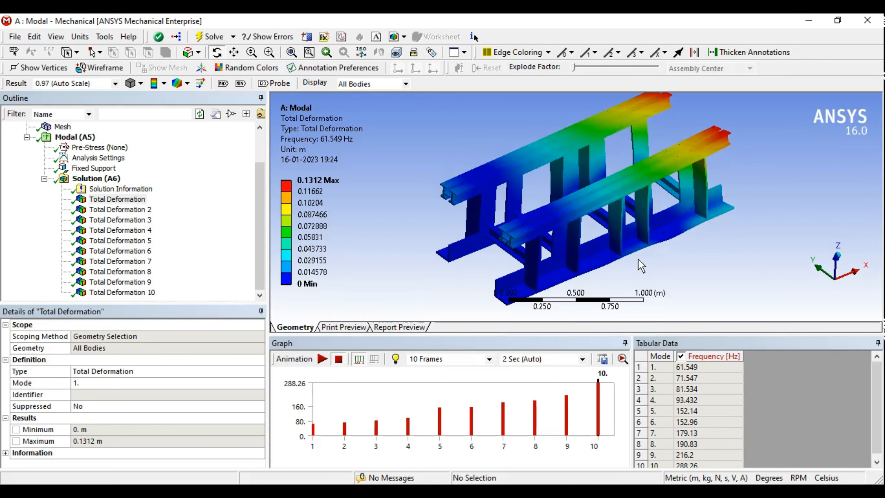
{"action": "middle_click_drag", "start_coordinate": [543, 208], "coordinate": [519, 207]}
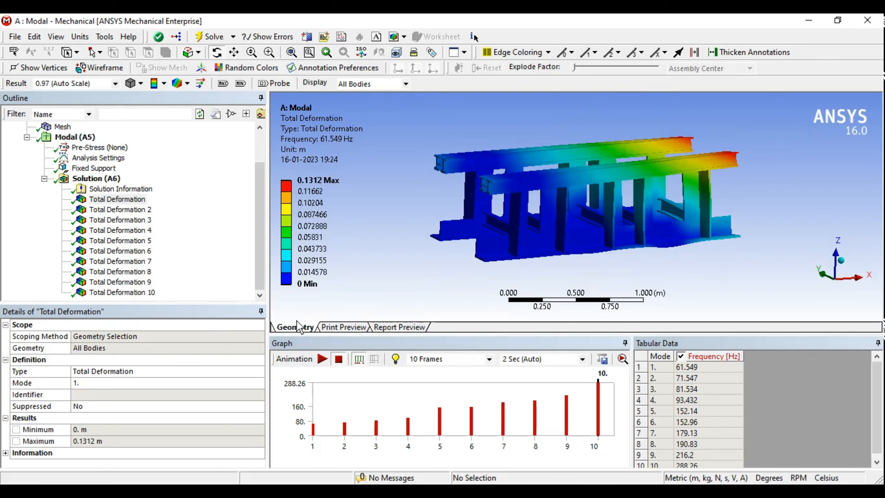
{"action": "left_click", "coordinate": [322, 359]}
{"action": "middle_click_drag", "start_coordinate": [663, 202], "coordinate": [647, 275]}
{"action": "left_click_drag", "start_coordinate": [611, 334], "coordinate": [607, 366]}
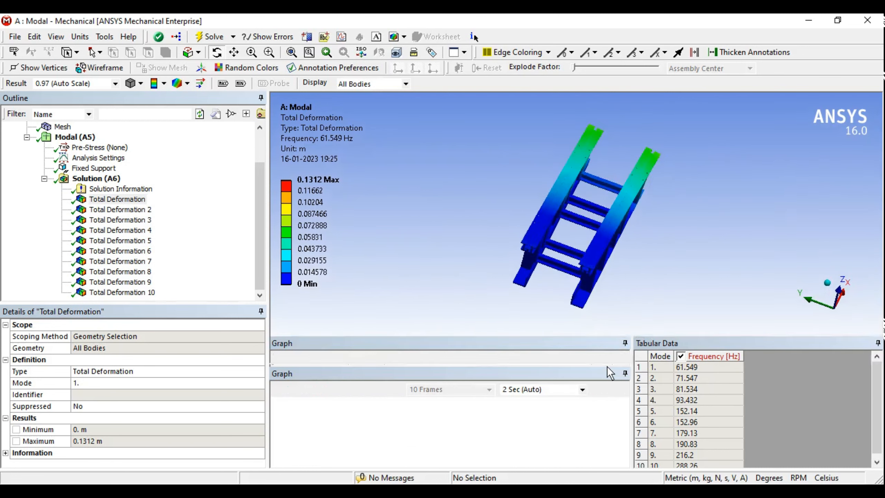
{"action": "left_click", "coordinate": [338, 389]}
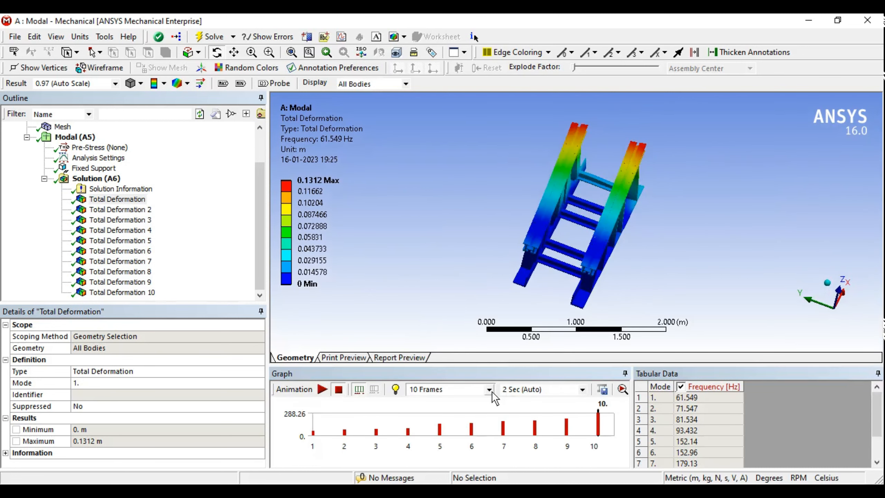
Set the result animation to 30 frames over 4 seconds and play the first mode shape
{"action": "left_click", "coordinate": [489, 389]}
{"action": "left_click", "coordinate": [424, 427]}
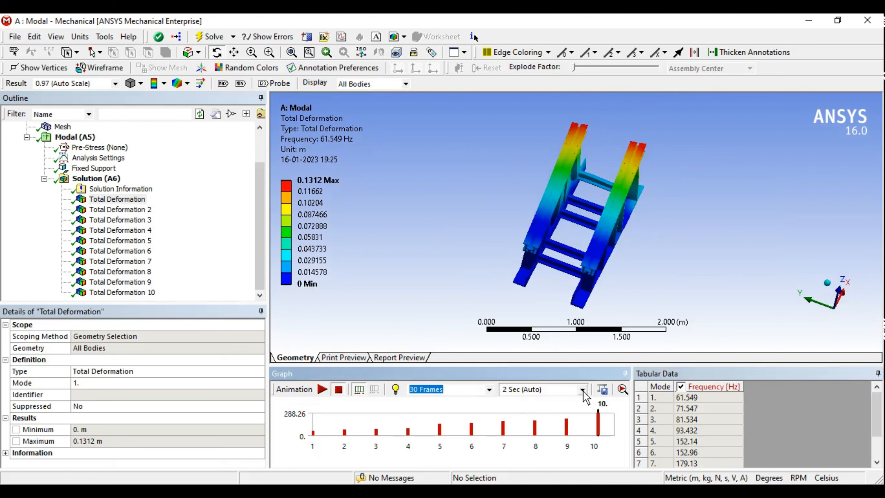
{"action": "left_click", "coordinate": [582, 390]}
{"action": "left_click", "coordinate": [514, 433]}
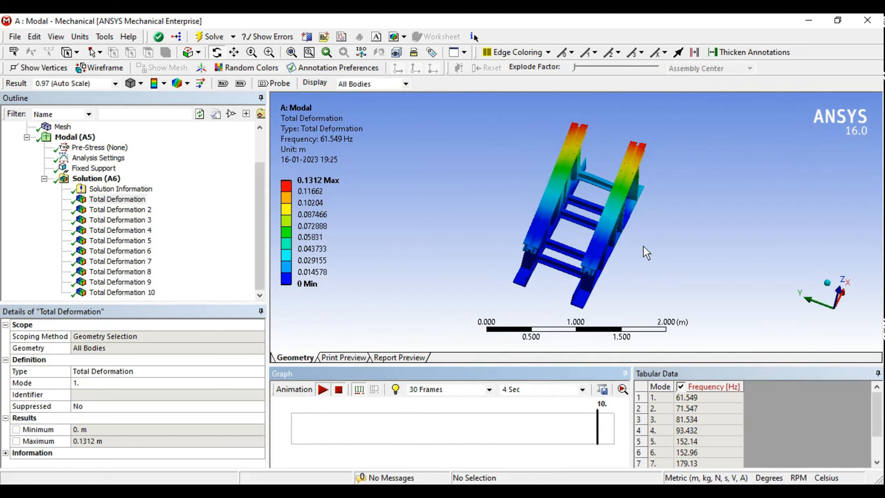
{"action": "mouse_move", "coordinate": [640, 242]}
{"action": "left_mouse_down"}
{"action": "mouse_move", "coordinate": [610, 181]}
{"action": "mouse_move", "coordinate": [655, 227]}
{"action": "mouse_move", "coordinate": [626, 239]}
{"action": "left_mouse_up"}
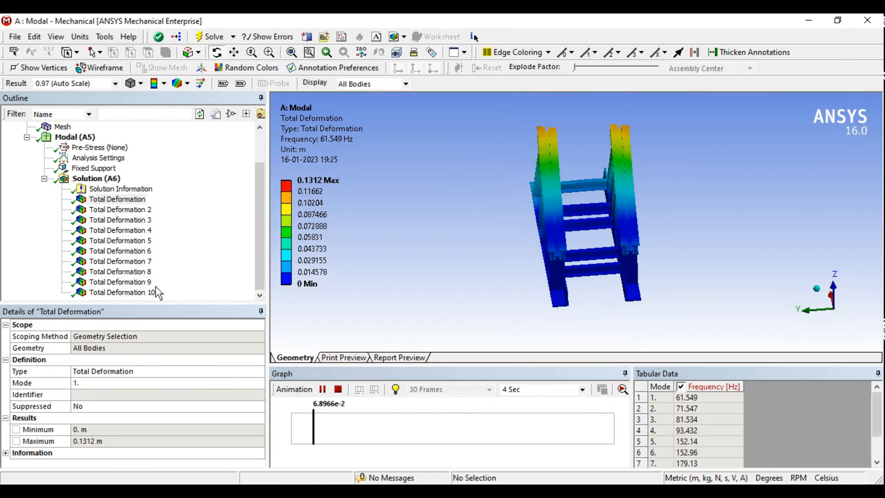
Animate the second and third mode shapes to examine how the frame deforms
{"action": "left_click", "coordinate": [121, 209]}
{"action": "left_click", "coordinate": [324, 389]}
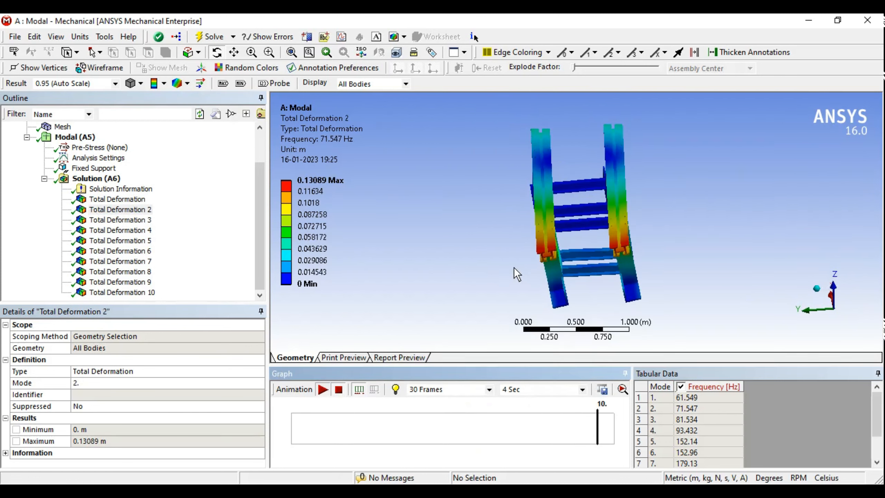
{"action": "mouse_move", "coordinate": [584, 217]}
{"action": "left_mouse_down"}
{"action": "mouse_move", "coordinate": [610, 223]}
{"action": "mouse_move", "coordinate": [579, 220]}
{"action": "mouse_move", "coordinate": [591, 219]}
{"action": "left_mouse_up"}
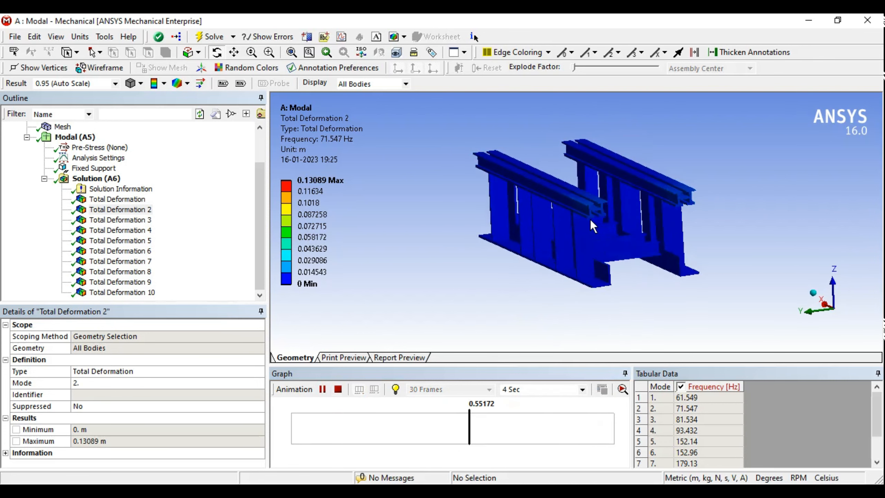
{"action": "left_click", "coordinate": [130, 220]}
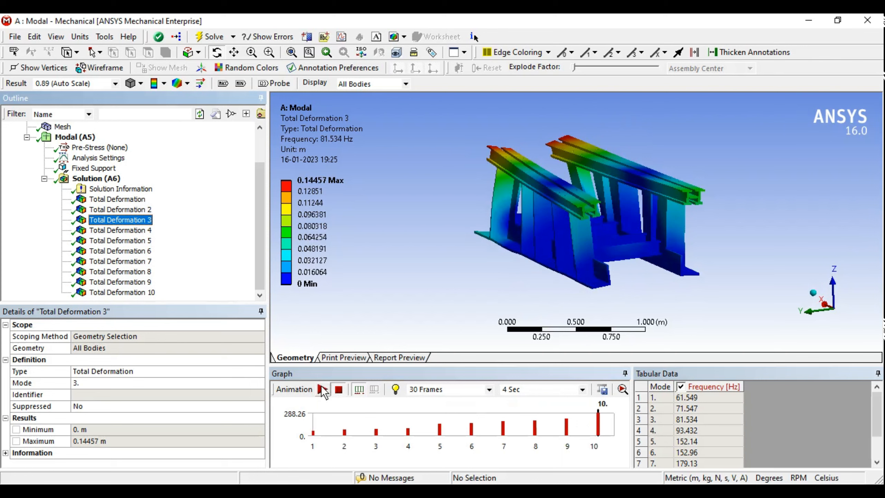
{"action": "left_click", "coordinate": [322, 389]}
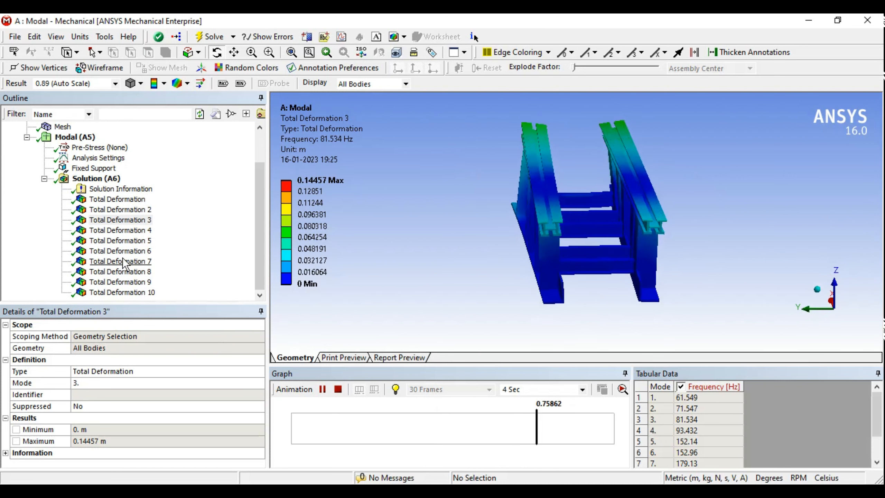
Animate the fourth and fifth mode shapes and examine the frame's deformation from different sides
{"action": "left_click", "coordinate": [137, 231]}
{"action": "left_click", "coordinate": [322, 389]}
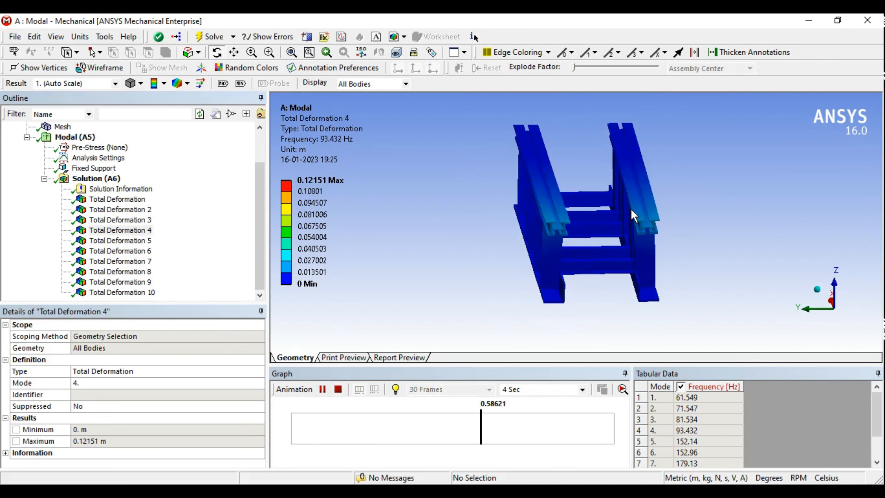
{"action": "left_click", "coordinate": [121, 240]}
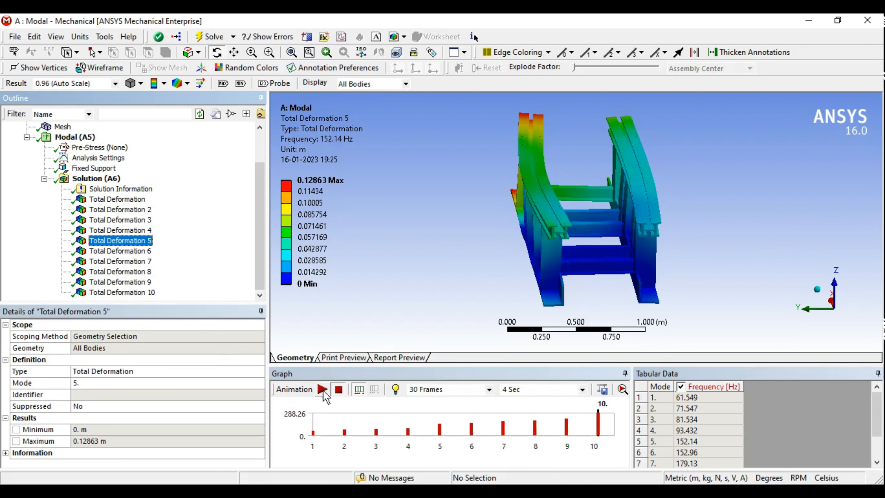
{"action": "left_click", "coordinate": [323, 390]}
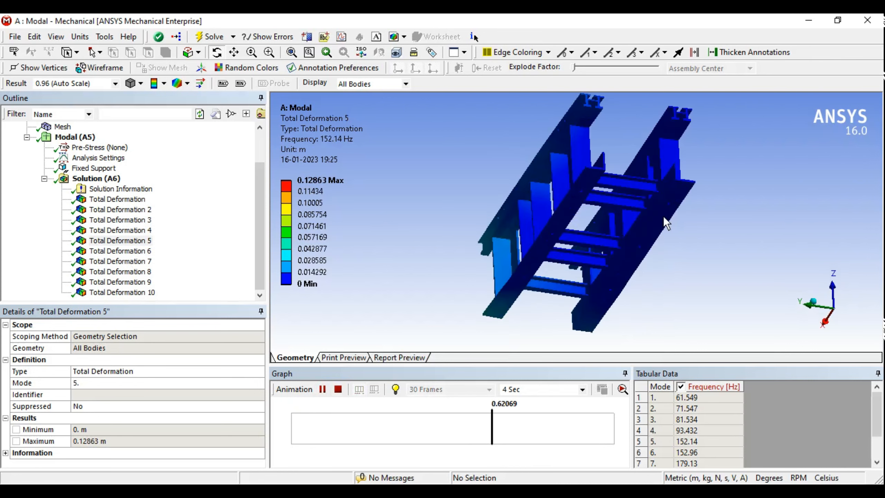
{"action": "left_click_drag", "start_coordinate": [664, 217], "coordinate": [667, 231]}
{"action": "mouse_move", "coordinate": [582, 234]}
{"action": "left_mouse_down"}
{"action": "mouse_move", "coordinate": [557, 228]}
{"action": "mouse_move", "coordinate": [580, 241]}
{"action": "left_mouse_up"}
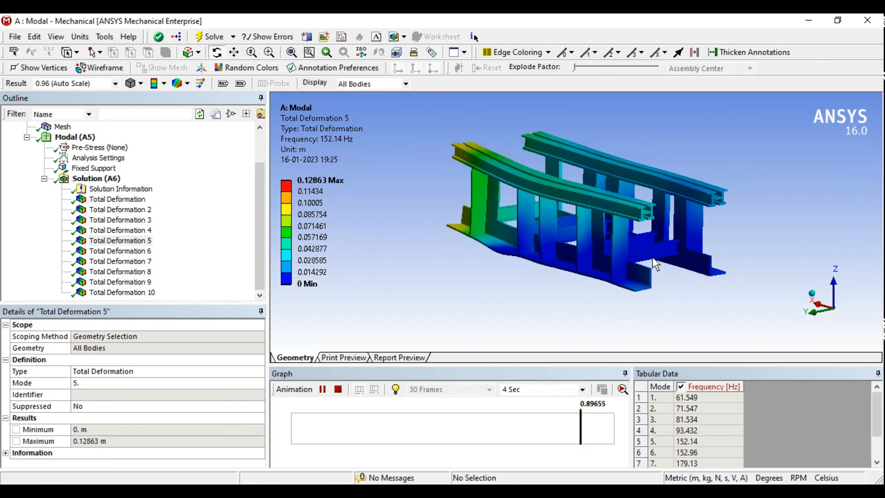
View the sixth mode's total deformation and animate the seventh mode shape
{"action": "left_click", "coordinate": [105, 250]}
{"action": "left_click", "coordinate": [108, 261]}
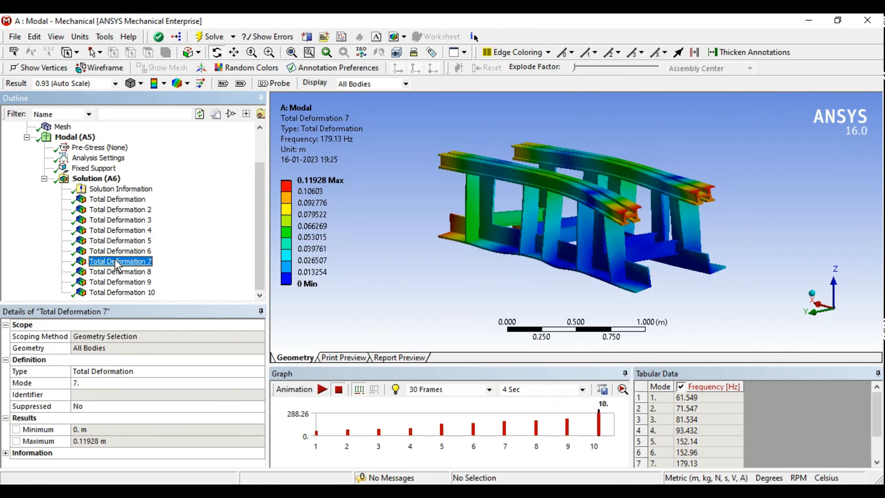
{"action": "left_click", "coordinate": [321, 389]}
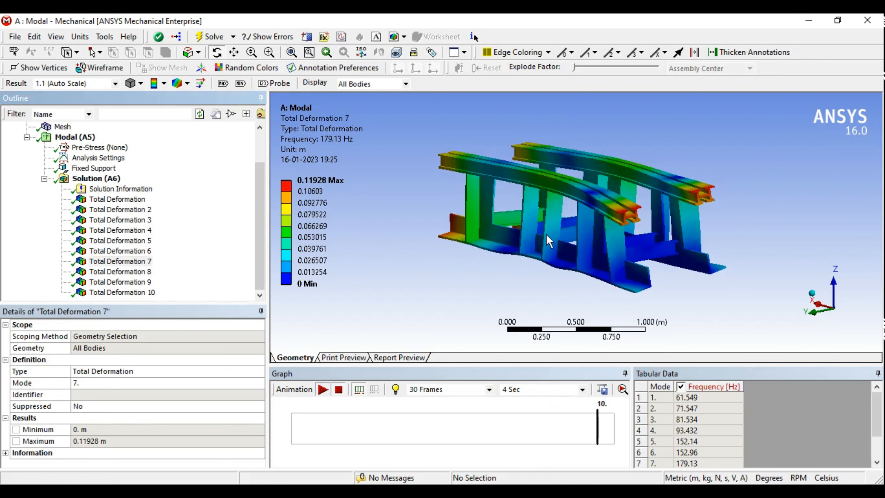
{"action": "mouse_move", "coordinate": [596, 212]}
{"action": "middle_mouse_down"}
{"action": "mouse_move", "coordinate": [565, 230]}
{"action": "mouse_move", "coordinate": [575, 214]}
{"action": "middle_mouse_up"}
View the total deformations of modes 8 and 9, and animate the tenth mode shape
{"action": "left_click", "coordinate": [139, 273]}
{"action": "left_click", "coordinate": [143, 282]}
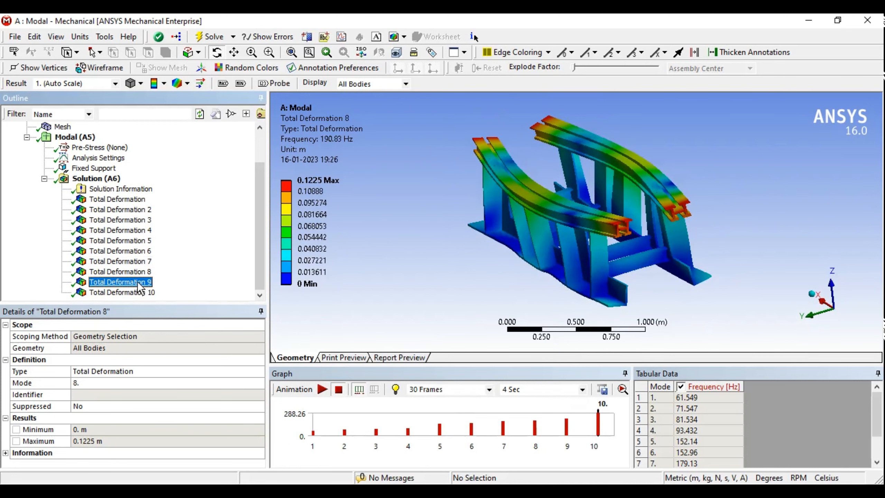
{"action": "left_click", "coordinate": [135, 292]}
{"action": "middle_click_drag", "start_coordinate": [572, 241], "coordinate": [529, 303]}
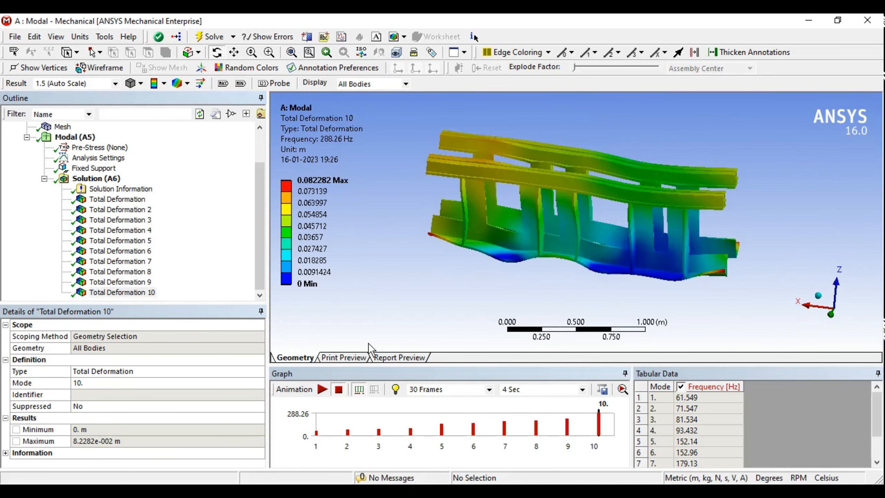
{"action": "left_click", "coordinate": [322, 389]}
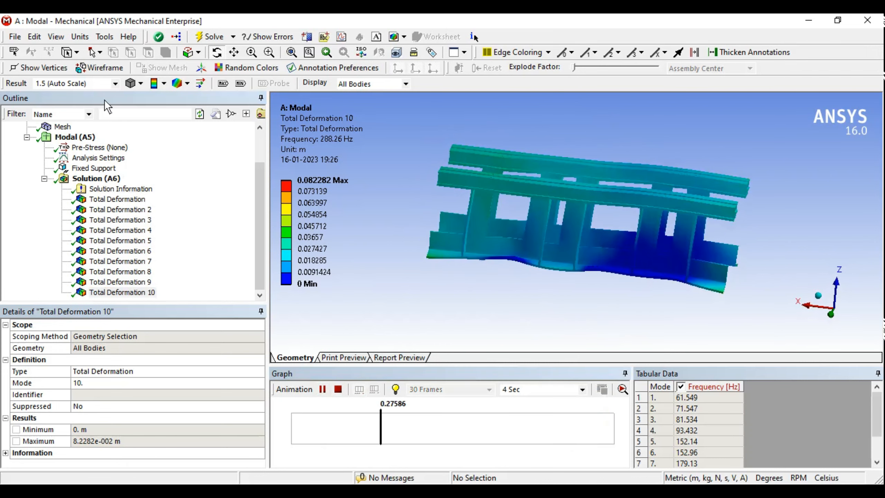
Switch the unit system to Metric (mm, kg, N, s, mV, mA) and view the tenth mode's deformation from another side
{"action": "left_click", "coordinate": [80, 36]}
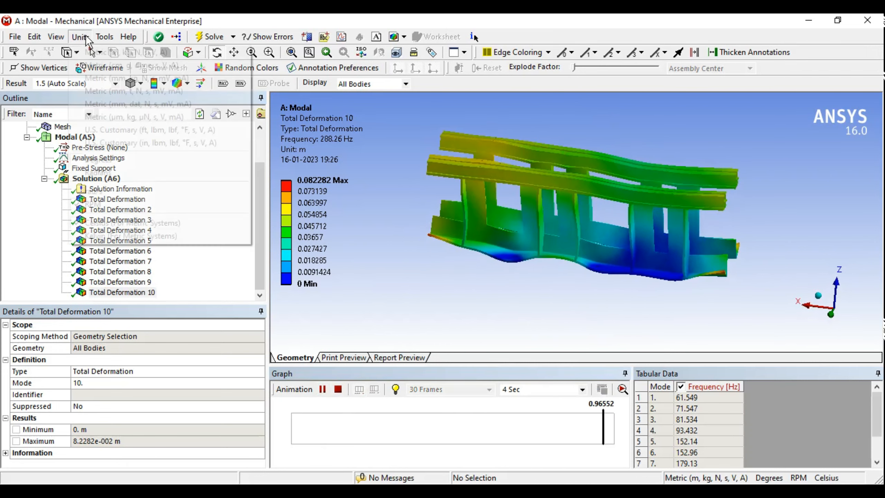
{"action": "left_click", "coordinate": [132, 77]}
{"action": "middle_click_drag", "start_coordinate": [566, 257], "coordinate": [496, 250]}
{"action": "scroll", "coordinate": [496, 249], "scroll_direction": "down", "scroll_amount": 1}
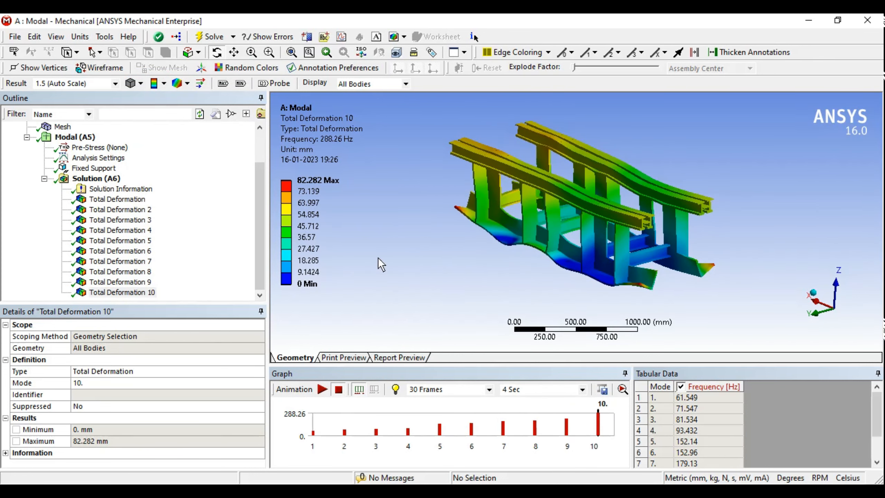
Enlarge the frequency table and compare the natural frequencies of modes 5 and 6
{"action": "left_click_drag", "start_coordinate": [259, 268], "coordinate": [259, 245]}
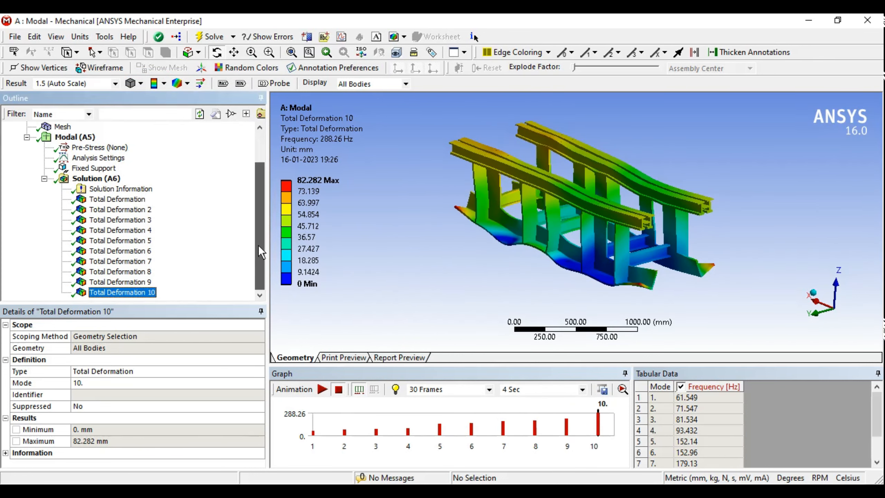
{"action": "left_click_drag", "start_coordinate": [876, 396], "coordinate": [761, 401]}
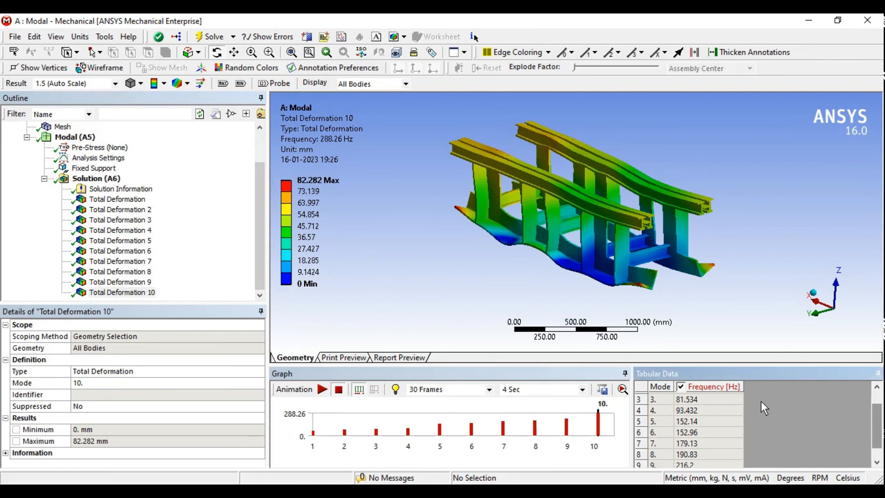
{"action": "left_click_drag", "start_coordinate": [747, 367], "coordinate": [739, 340]}
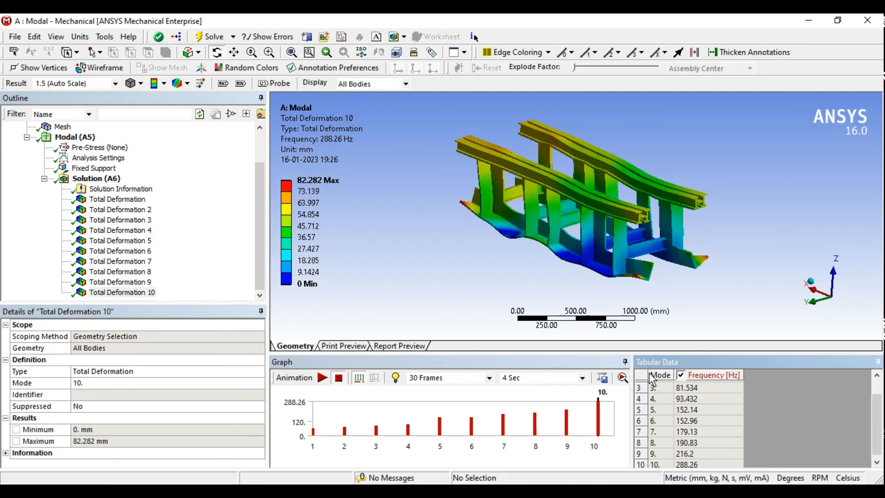
{"action": "left_click", "coordinate": [690, 411]}
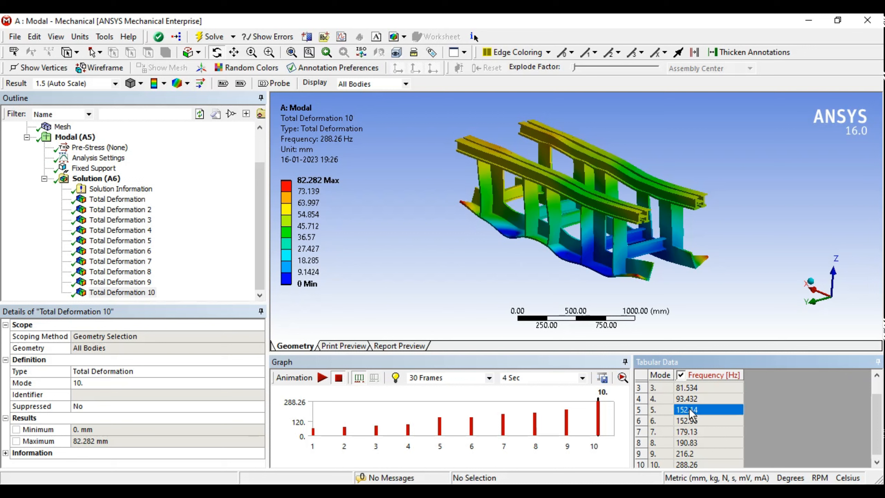
{"action": "left_click", "coordinate": [692, 421]}
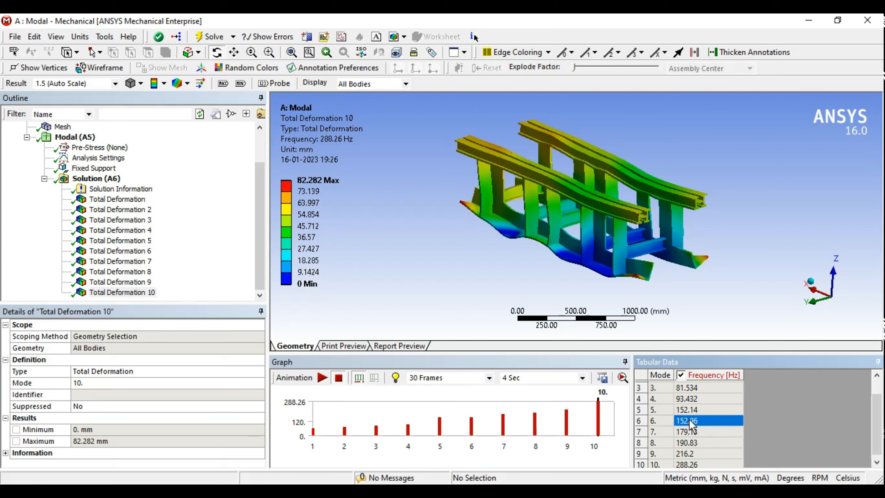
{"action": "left_click", "coordinate": [698, 410]}
{"action": "left_click", "coordinate": [694, 420]}
{"action": "left_click", "coordinate": [698, 407]}
{"action": "left_click", "coordinate": [694, 417]}
{"action": "left_click", "coordinate": [694, 408]}
{"action": "left_click", "coordinate": [698, 421]}
View the total deformation of mode 6 and check its tabulated frequency against mode 7
{"action": "left_click", "coordinate": [134, 241]}
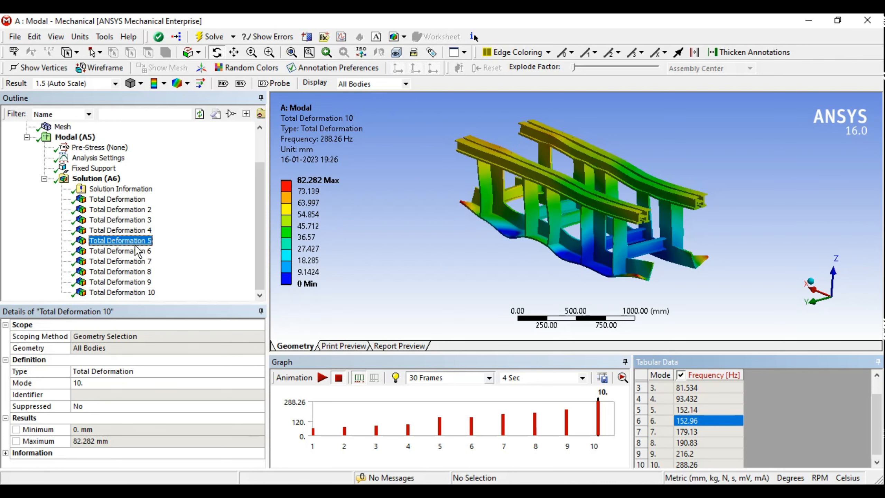
{"action": "left_click", "coordinate": [136, 251]}
{"action": "middle_click_drag", "start_coordinate": [570, 227], "coordinate": [569, 209]}
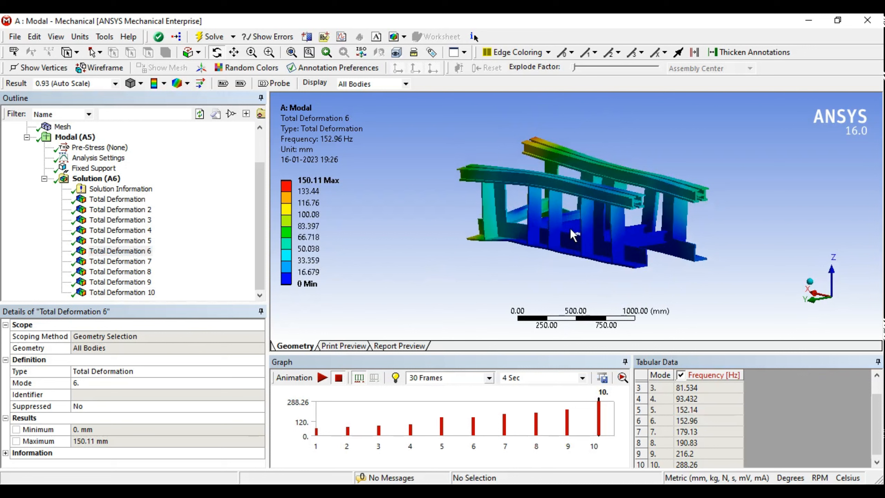
{"action": "left_click", "coordinate": [694, 423]}
{"action": "left_click", "coordinate": [693, 430]}
{"action": "left_click", "coordinate": [691, 422]}
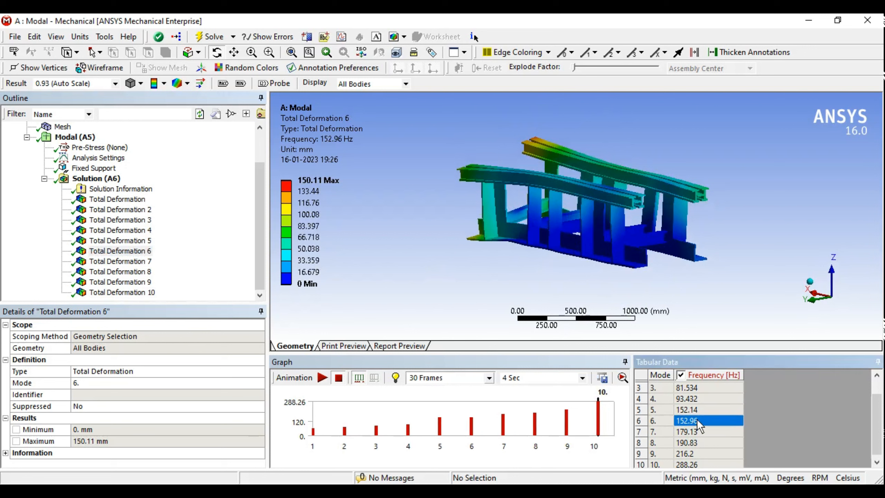
{"action": "middle_click_drag", "start_coordinate": [604, 290], "coordinate": [568, 179]}
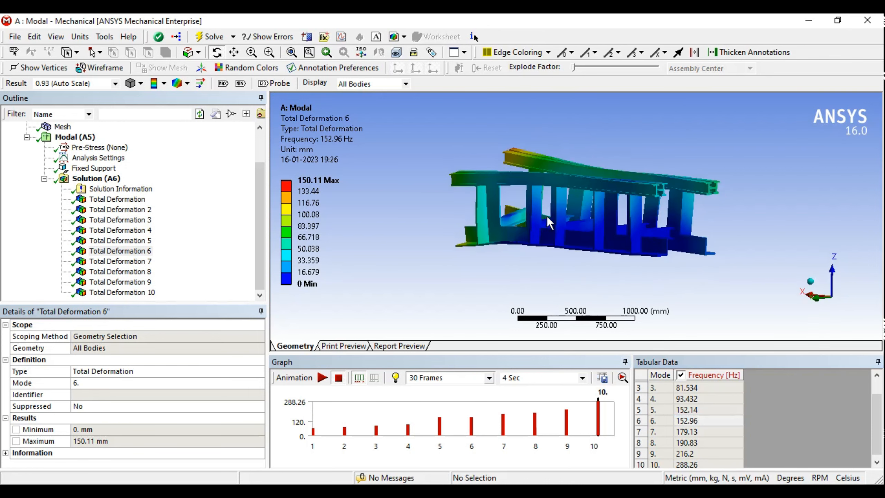
Switch to Workbench, add a Harmonic Response system linked to the Modal system's Solution, and open its Setup
{"action": "left_click", "coordinate": [817, 21]}
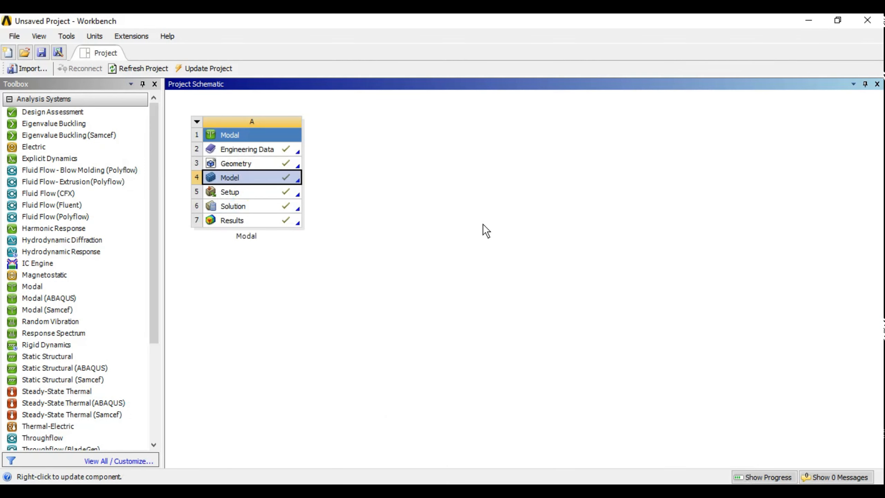
{"action": "right_click", "coordinate": [436, 214]}
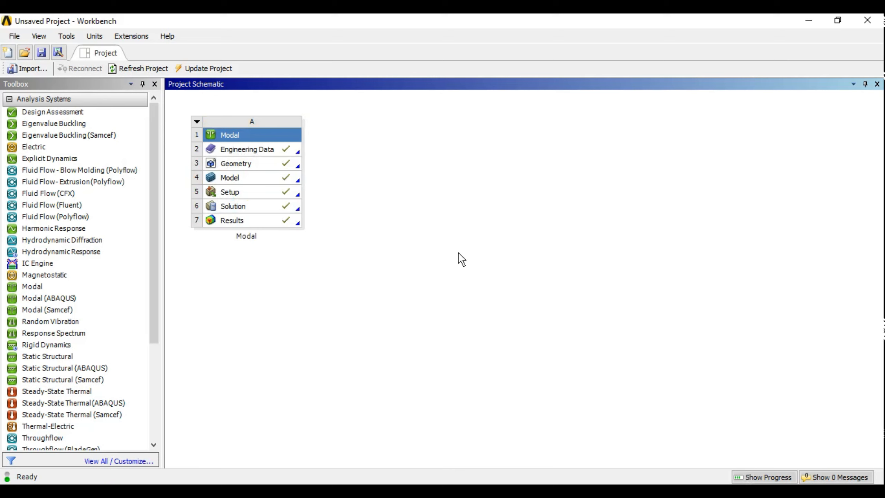
{"action": "left_click", "coordinate": [392, 244]}
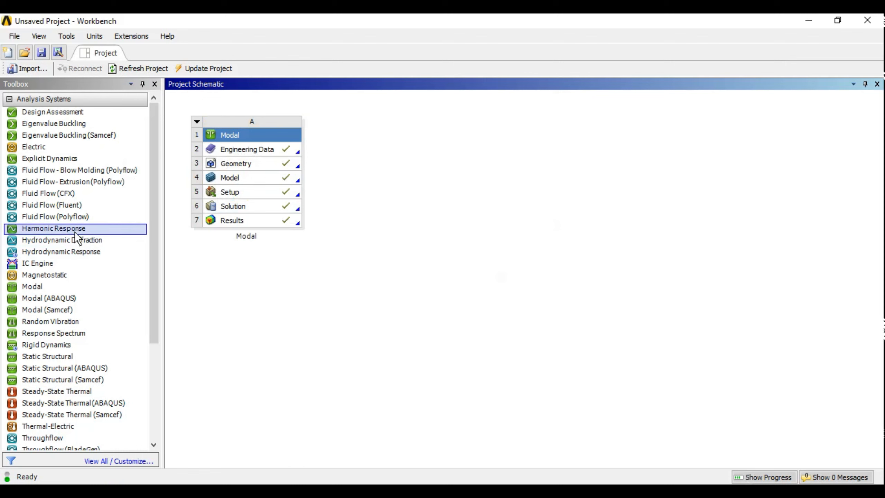
{"action": "left_click_drag", "start_coordinate": [65, 231], "coordinate": [285, 208]}
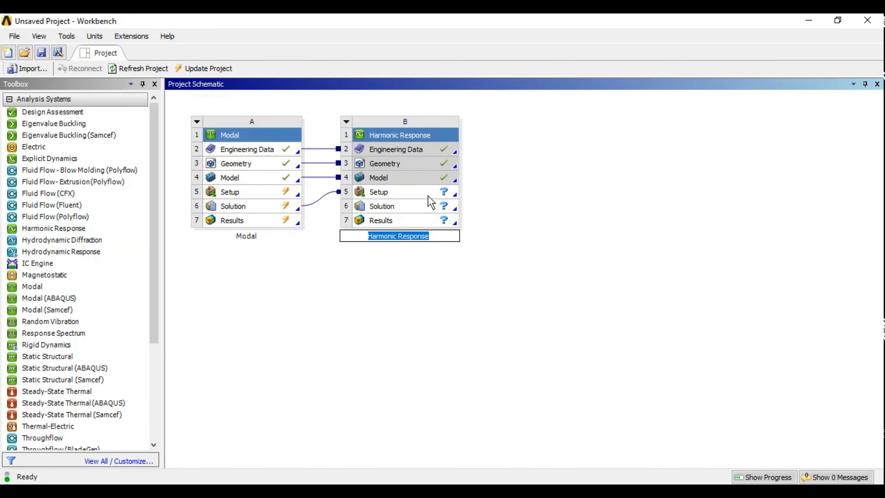
{"action": "double_click", "coordinate": [422, 193]}
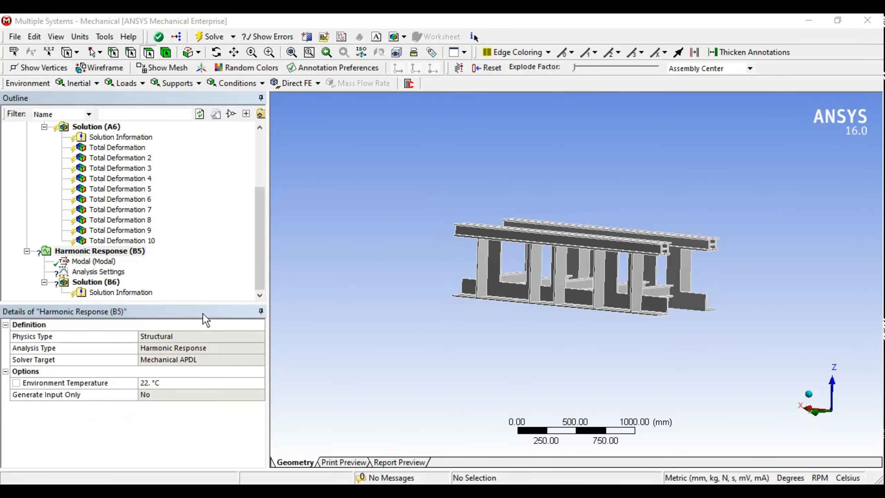
Solve the modal analysis again and collapse its branch in the model tree
{"action": "left_click_drag", "start_coordinate": [261, 213], "coordinate": [258, 183]}
{"action": "left_click", "coordinate": [92, 181]}
{"action": "right_click", "coordinate": [93, 181]}
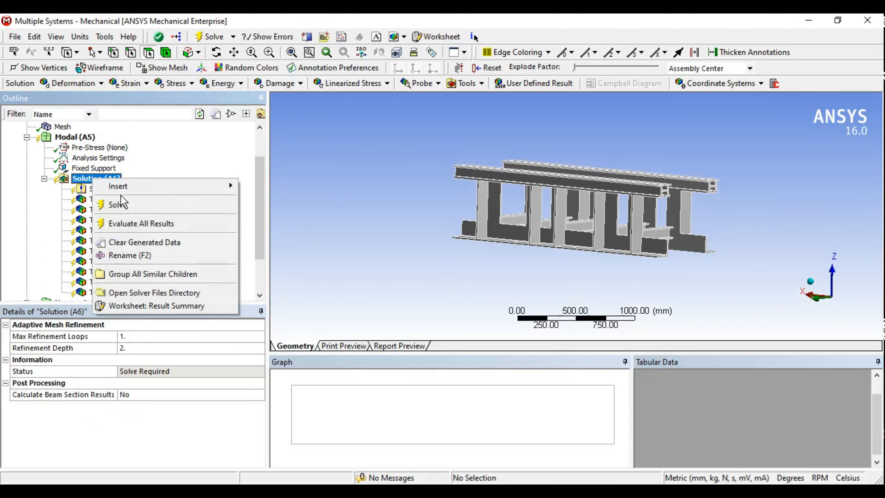
{"action": "left_click", "coordinate": [229, 205]}
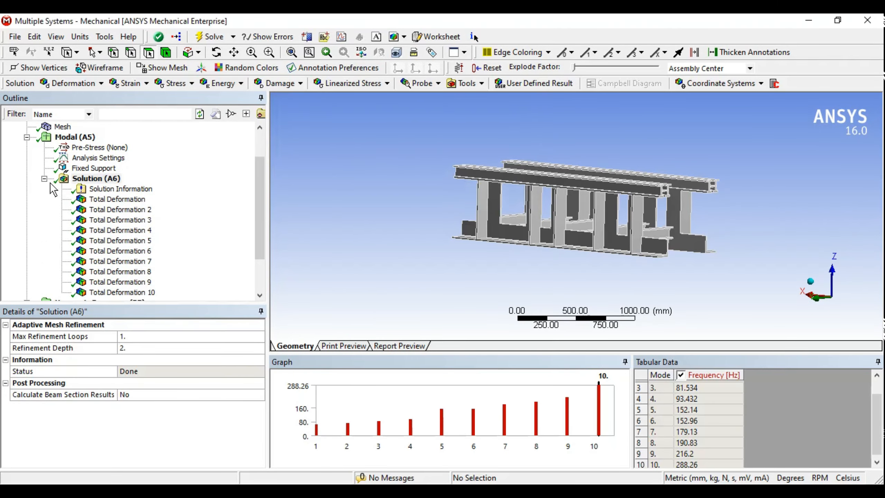
{"action": "mouse_move", "coordinate": [875, 405]}
{"action": "left_mouse_down"}
{"action": "mouse_move", "coordinate": [877, 385]}
{"action": "mouse_move", "coordinate": [877, 425]}
{"action": "mouse_move", "coordinate": [877, 410]}
{"action": "left_mouse_up"}
{"action": "left_click", "coordinate": [44, 178]}
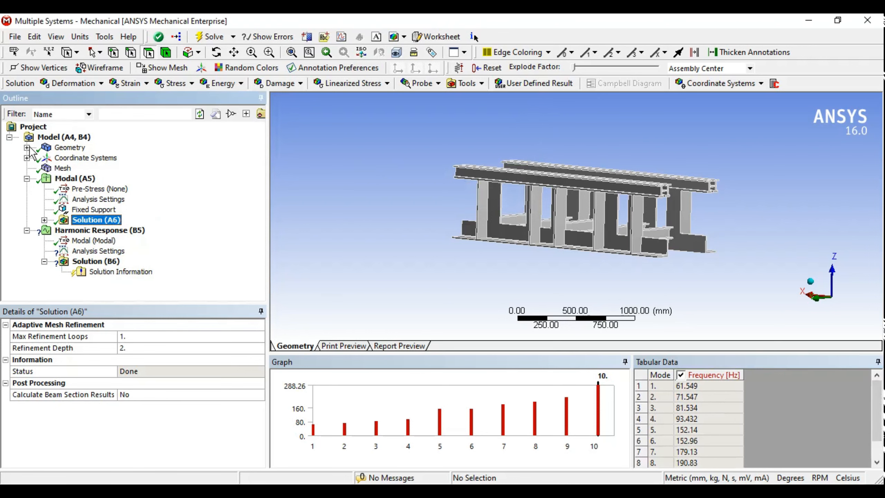
{"action": "left_click", "coordinate": [26, 179]}
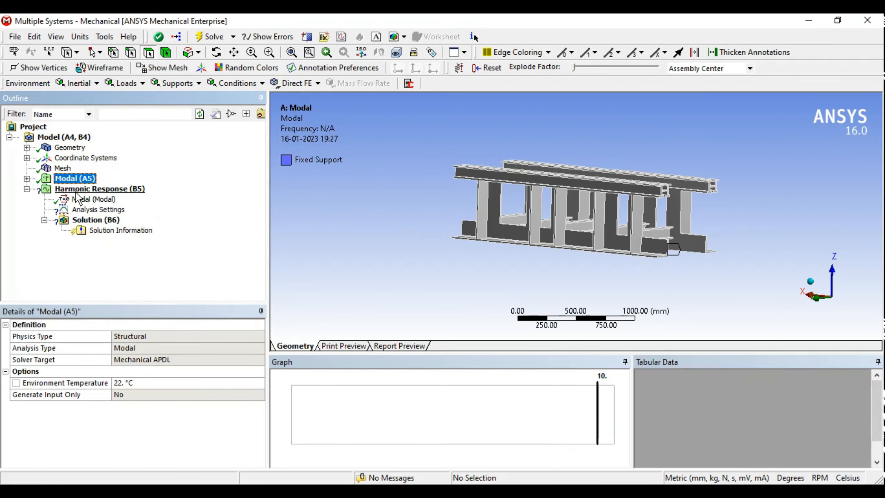
Examine the harmonic response's frequency range settings alongside the modal solution's table of natural frequencies
{"action": "left_click", "coordinate": [98, 210]}
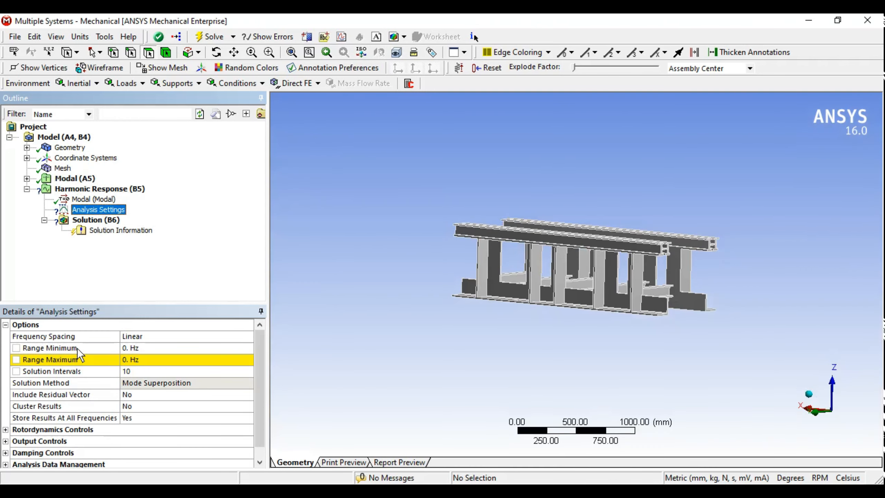
{"action": "left_click", "coordinate": [79, 179]}
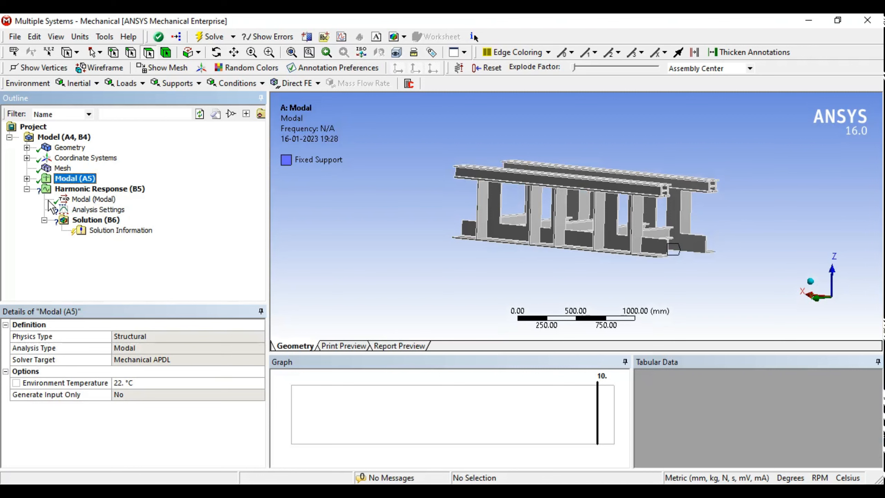
{"action": "left_click", "coordinate": [26, 178]}
{"action": "left_click", "coordinate": [88, 221]}
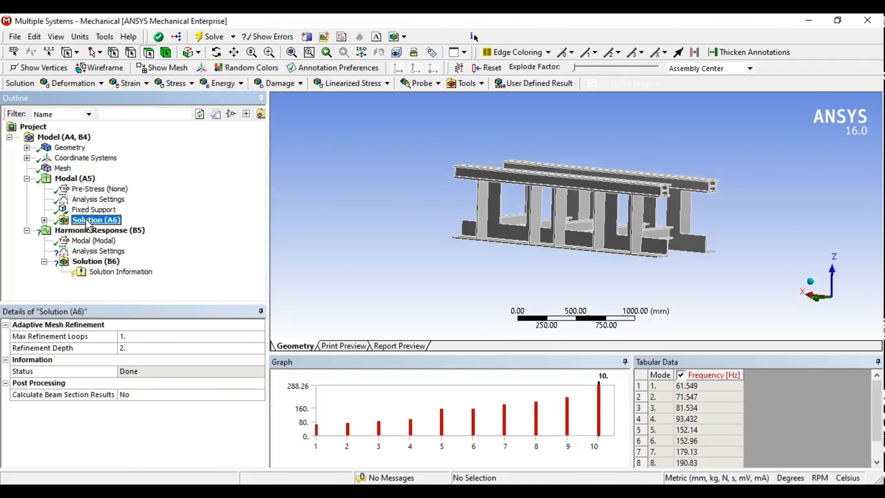
{"action": "mouse_move", "coordinate": [877, 404]}
{"action": "left_mouse_down"}
{"action": "mouse_move", "coordinate": [877, 420]}
{"action": "mouse_move", "coordinate": [877, 395]}
{"action": "left_mouse_up"}
{"action": "left_click", "coordinate": [104, 251]}
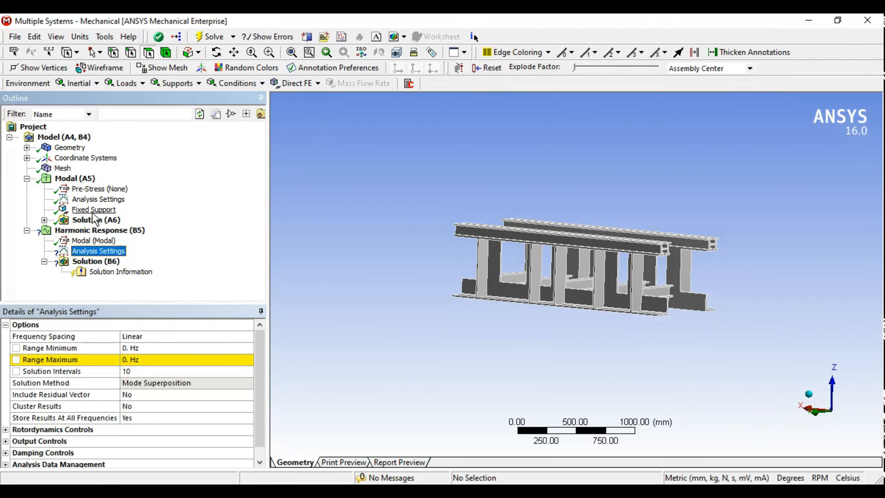
{"action": "left_click", "coordinate": [96, 220]}
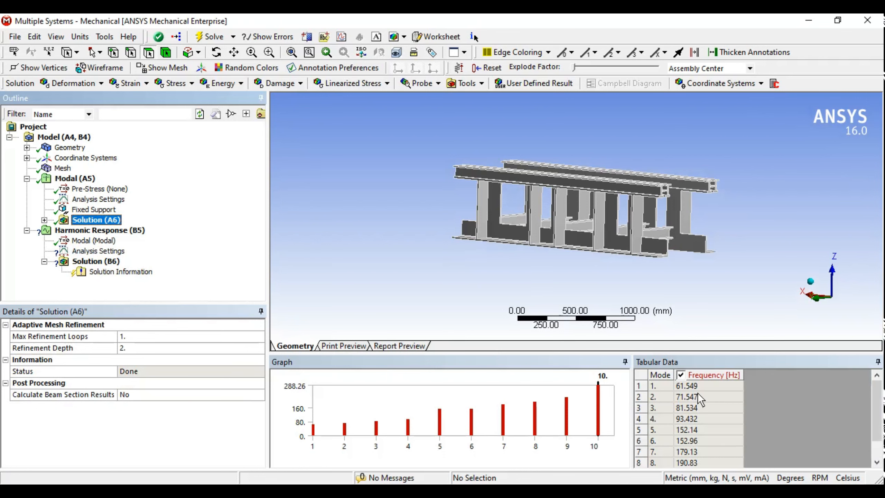
{"action": "left_click", "coordinate": [111, 250]}
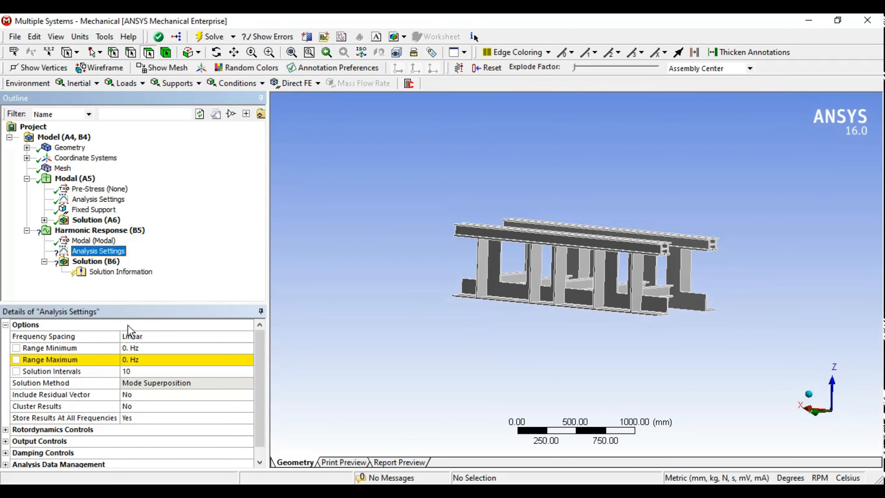
{"action": "left_click", "coordinate": [137, 351]}
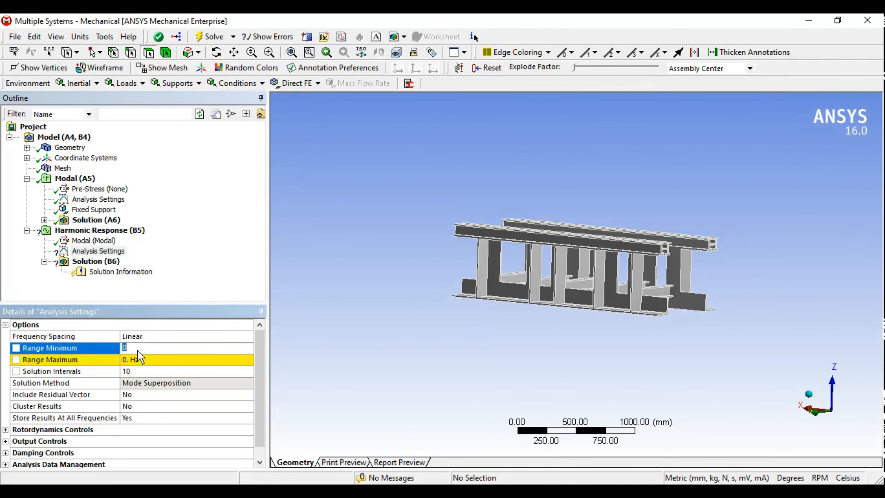
{"action": "left_click", "coordinate": [95, 220]}
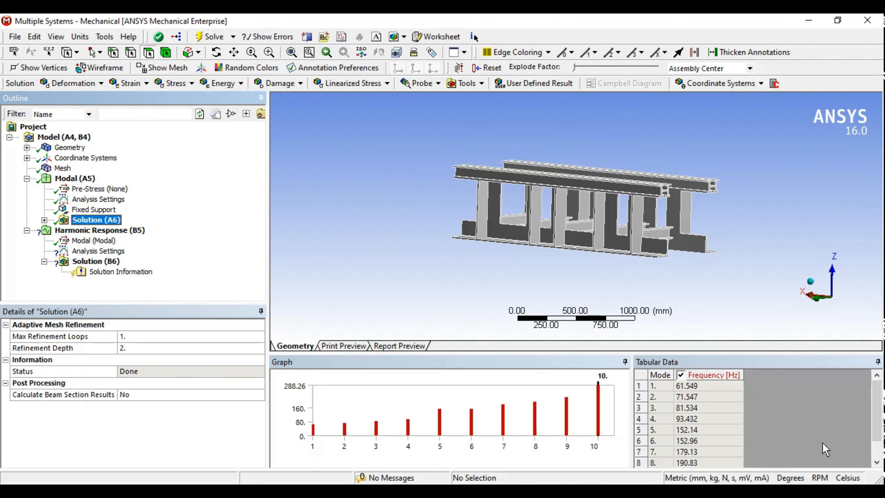
{"action": "scroll", "coordinate": [731, 453], "scroll_direction": "down", "scroll_amount": 2}
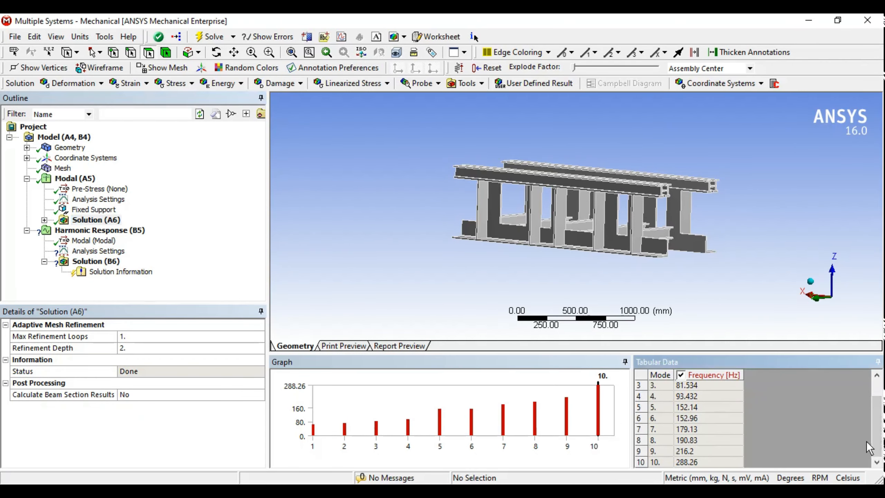
{"action": "left_click_drag", "start_coordinate": [876, 411], "coordinate": [877, 383]}
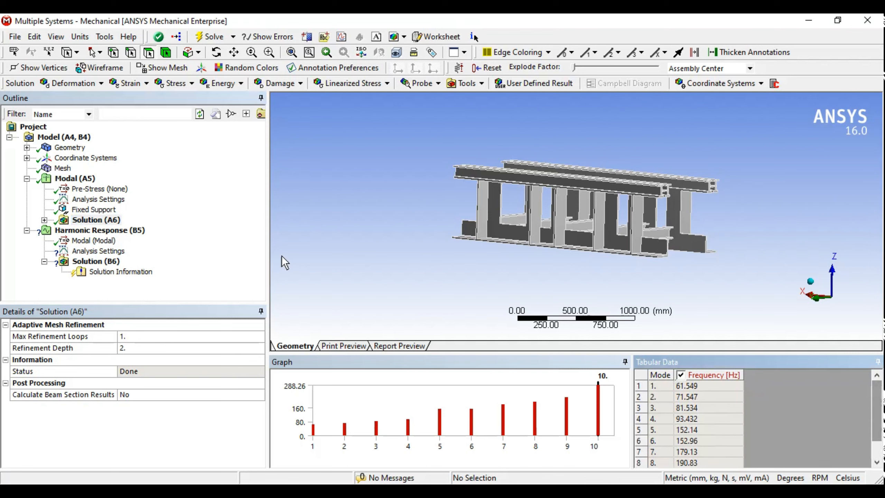
Set the harmonic response's maximum frequency range to 350 Hz and close the messages
{"action": "left_click", "coordinate": [88, 251]}
{"action": "left_click", "coordinate": [138, 361]}
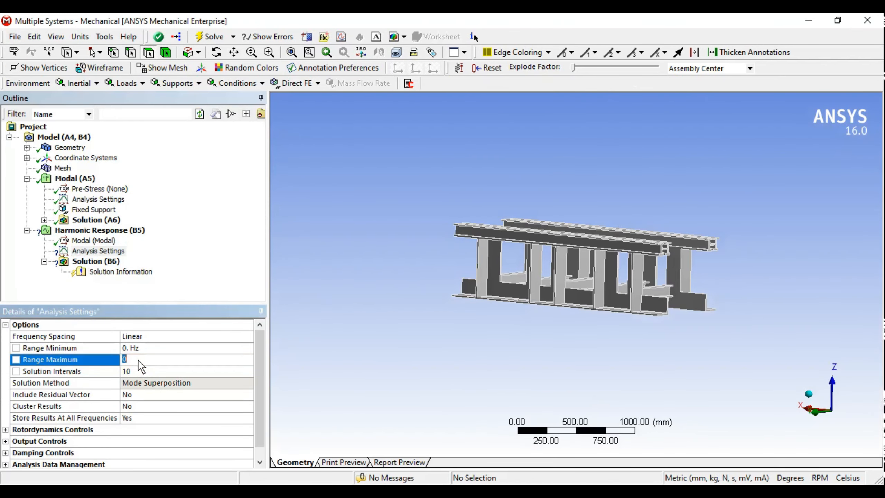
{"action": "type", "text": "350"}
{"action": "key", "text": "Return"}
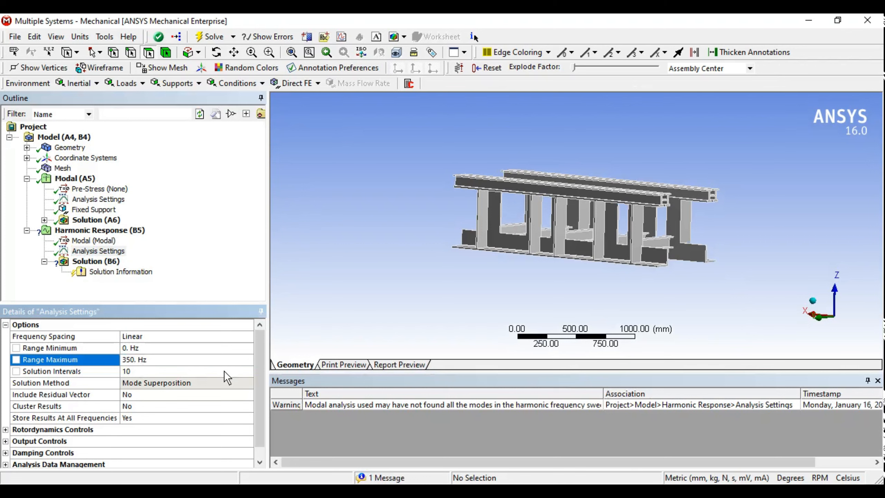
{"action": "left_click", "coordinate": [878, 380]}
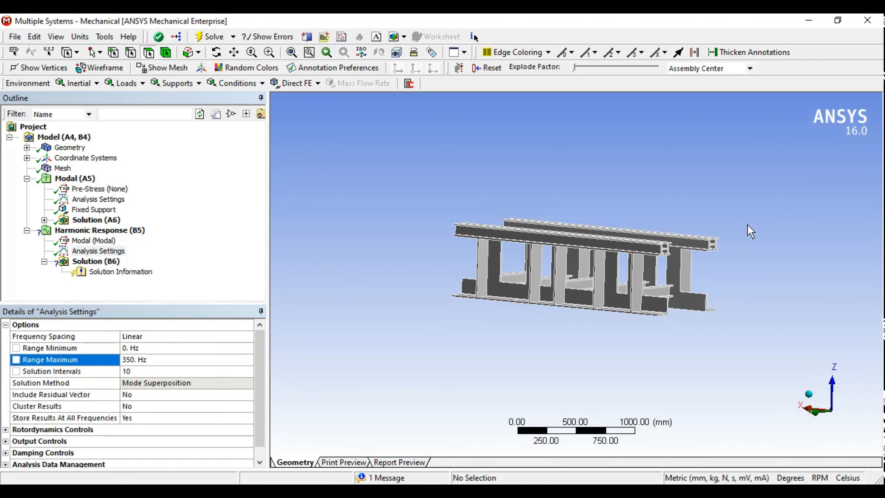
Set the harmonic response's number of solution intervals to 100 and dismiss the messages
{"action": "left_click", "coordinate": [147, 370]}
{"action": "type", "text": "100"}
{"action": "key", "text": "Return"}
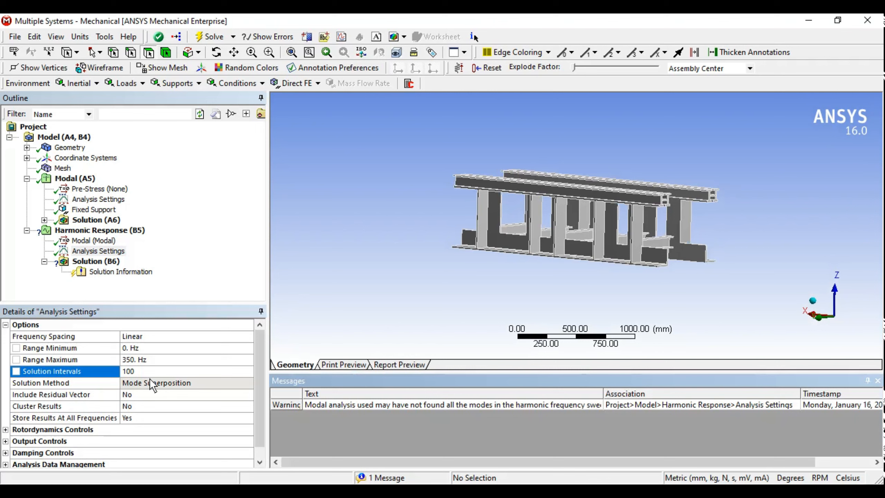
{"action": "left_click", "coordinate": [878, 381]}
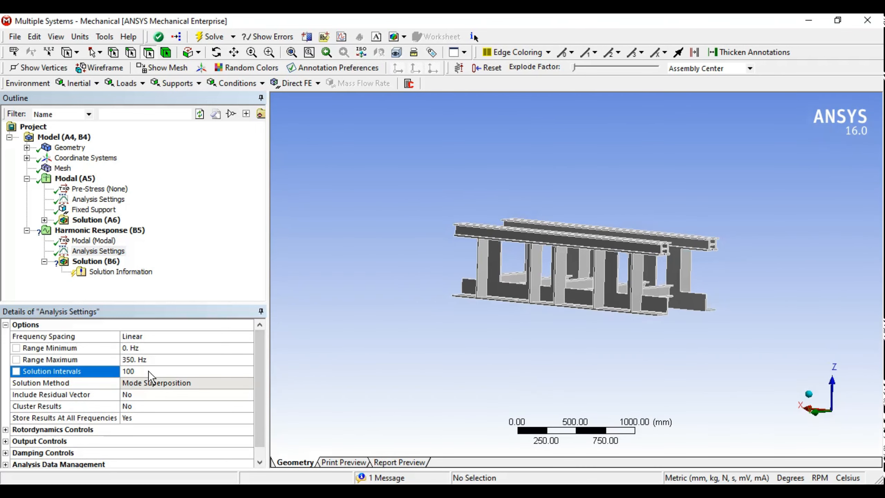
Insert a Force load in the harmonic response analysis and close the messages
{"action": "mouse_move", "coordinate": [592, 248]}
{"action": "middle_mouse_down"}
{"action": "mouse_move", "coordinate": [612, 252]}
{"action": "mouse_move", "coordinate": [630, 276]}
{"action": "mouse_move", "coordinate": [597, 273]}
{"action": "mouse_move", "coordinate": [597, 257]}
{"action": "middle_mouse_up"}
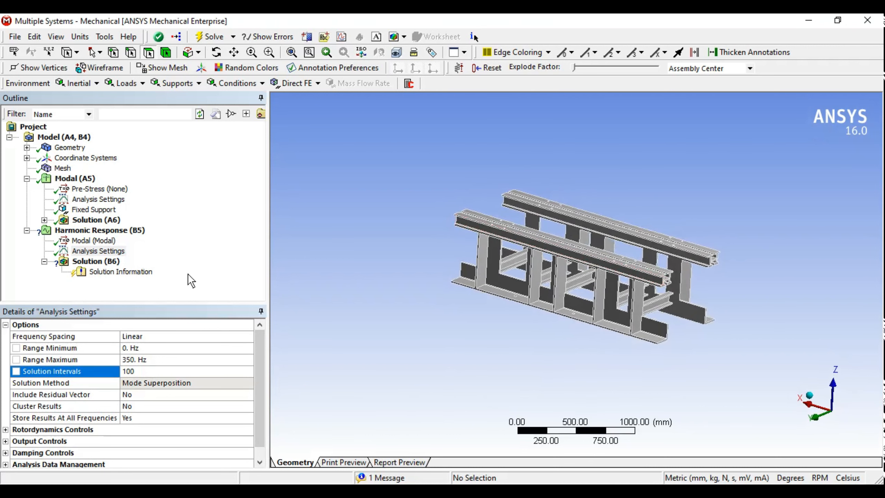
{"action": "left_click", "coordinate": [101, 230]}
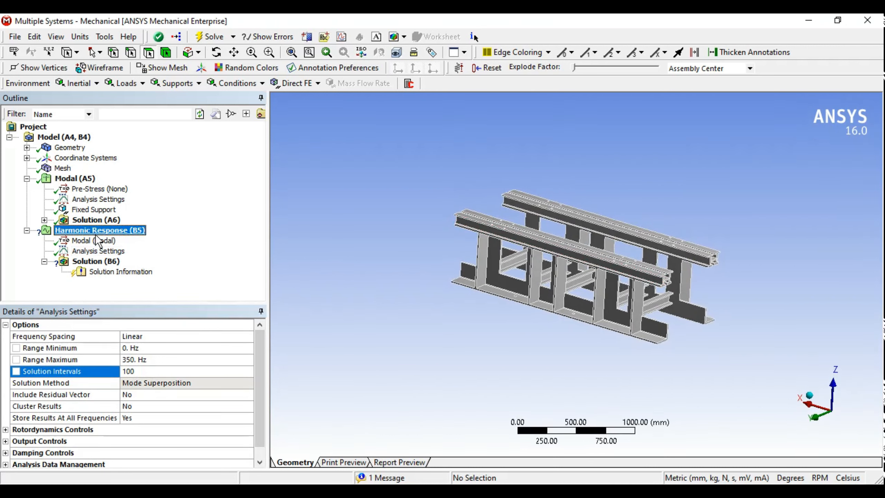
{"action": "left_click", "coordinate": [127, 86]}
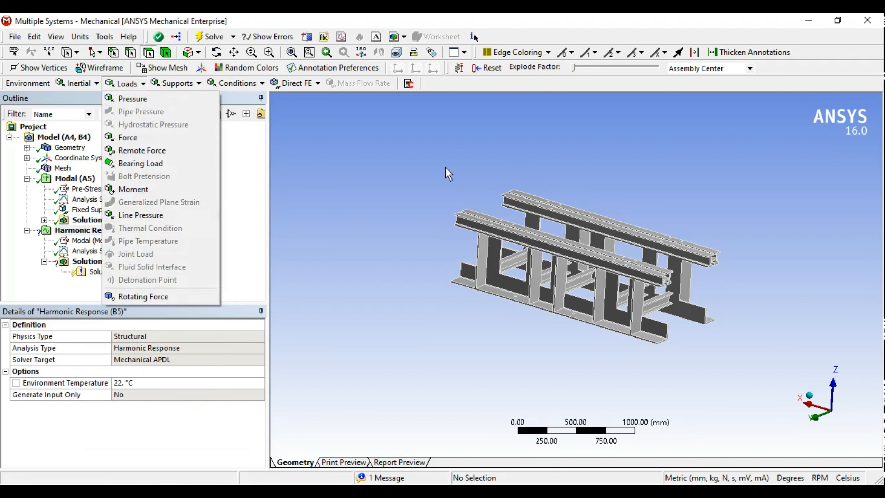
{"action": "left_click", "coordinate": [175, 141]}
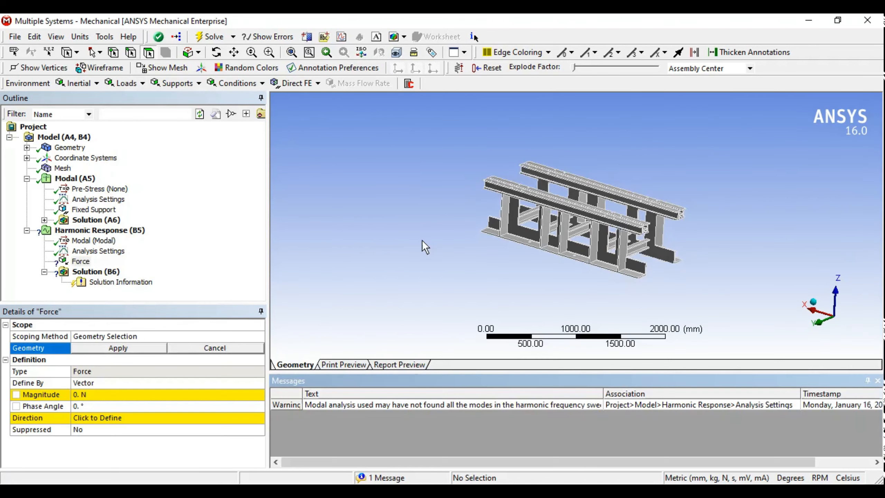
{"action": "left_click", "coordinate": [878, 381]}
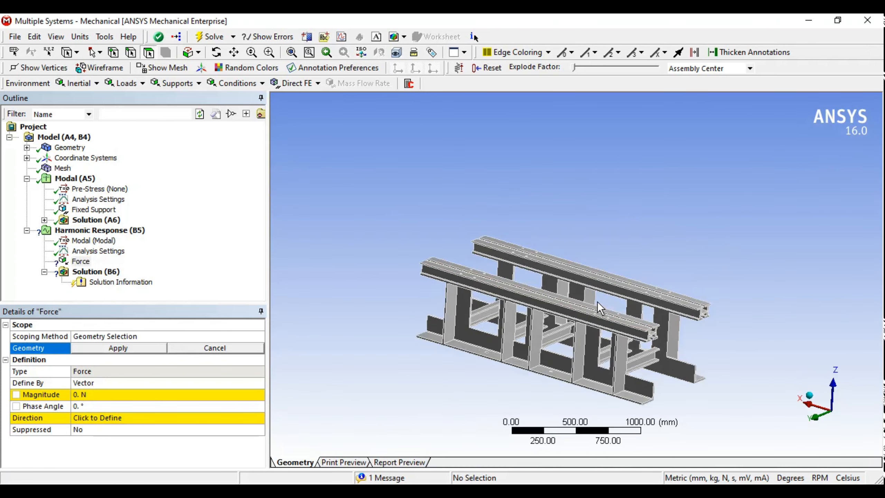
Select the cylindrical faces of the four bolt holes at the near end of the first top beam pair for the force
{"action": "scroll", "coordinate": [597, 301], "scroll_direction": "up", "scroll_amount": 8}
{"action": "scroll", "coordinate": [569, 272], "scroll_direction": "up", "scroll_amount": 6}
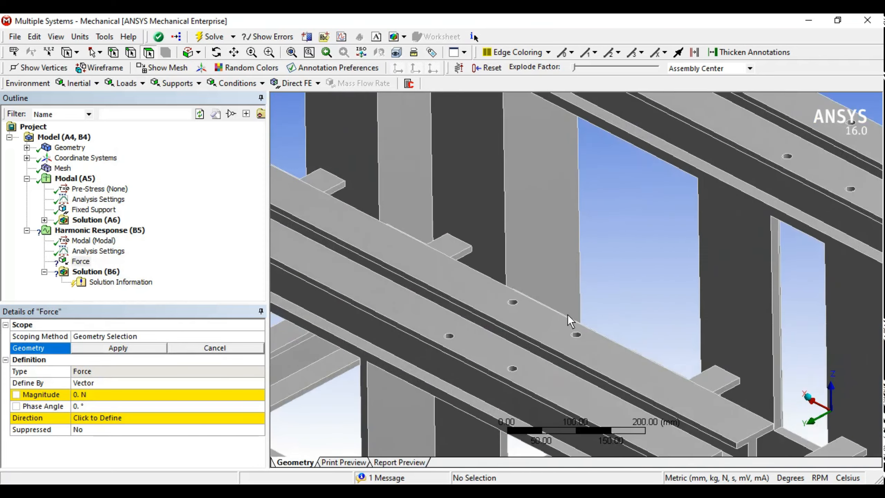
{"action": "middle_click_drag", "start_coordinate": [579, 386], "coordinate": [544, 378]}
{"action": "scroll", "coordinate": [521, 307], "scroll_direction": "up", "scroll_amount": 5}
{"action": "left_click", "coordinate": [491, 284]}
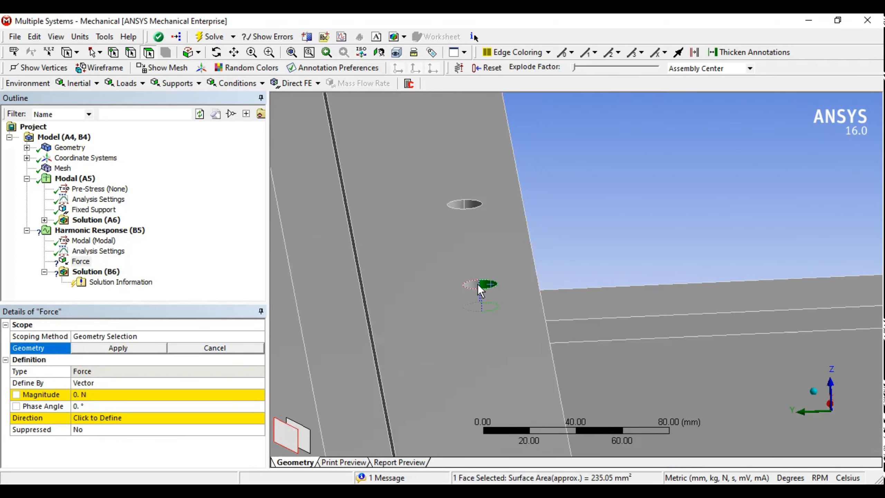
{"action": "left_click", "coordinate": [477, 284], "text": "ctrl"}
{"action": "left_click", "coordinate": [472, 206], "text": "ctrl"}
{"action": "left_click", "coordinate": [460, 205], "text": "ctrl"}
{"action": "middle_click_drag", "start_coordinate": [395, 278], "coordinate": [625, 245], "text": "ctrl"}
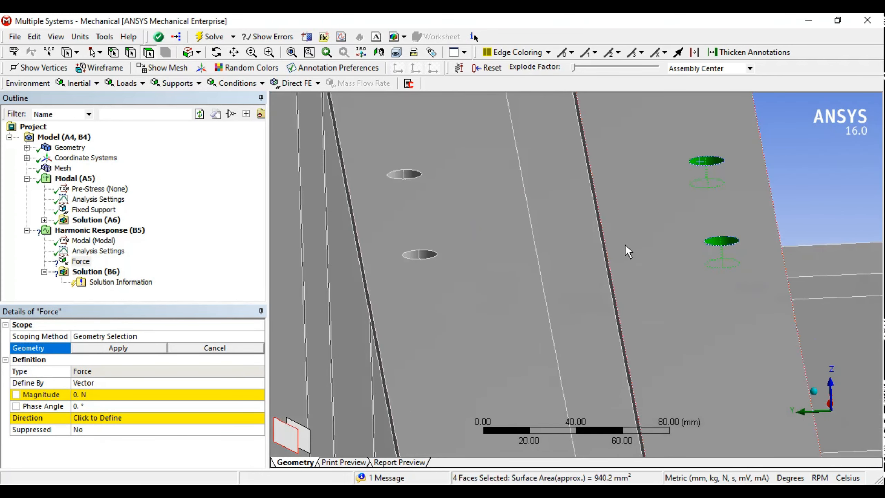
{"action": "left_click", "coordinate": [414, 255], "text": "ctrl"}
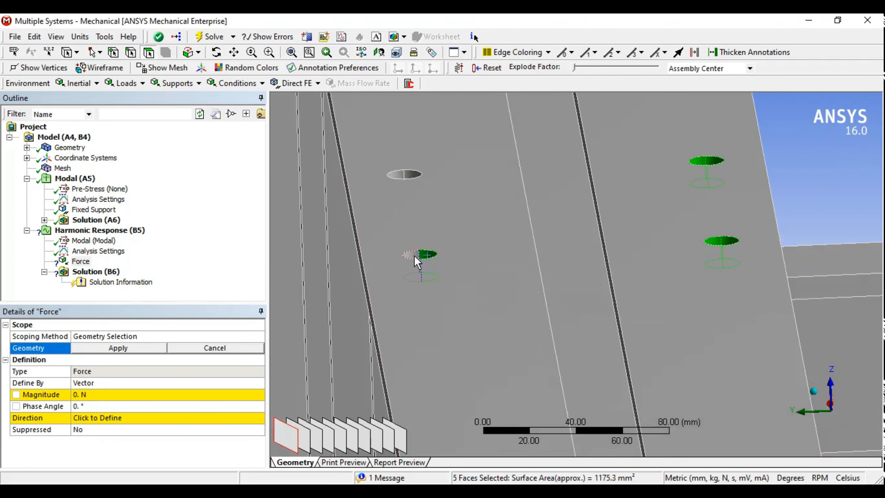
{"action": "left_click", "coordinate": [413, 174], "text": "ctrl"}
Add the faces of the four bolt holes at the far end of the same beam pair to the selection
{"action": "middle_click_drag", "start_coordinate": [519, 165], "coordinate": [507, 310], "text": "ctrl"}
{"action": "scroll", "coordinate": [507, 297], "scroll_direction": "down", "scroll_amount": 5}
{"action": "middle_click_drag", "start_coordinate": [600, 197], "coordinate": [542, 363], "text": "ctrl"}
{"action": "scroll", "coordinate": [542, 362], "scroll_direction": "up", "scroll_amount": 5}
{"action": "left_click", "coordinate": [369, 272], "text": "ctrl"}
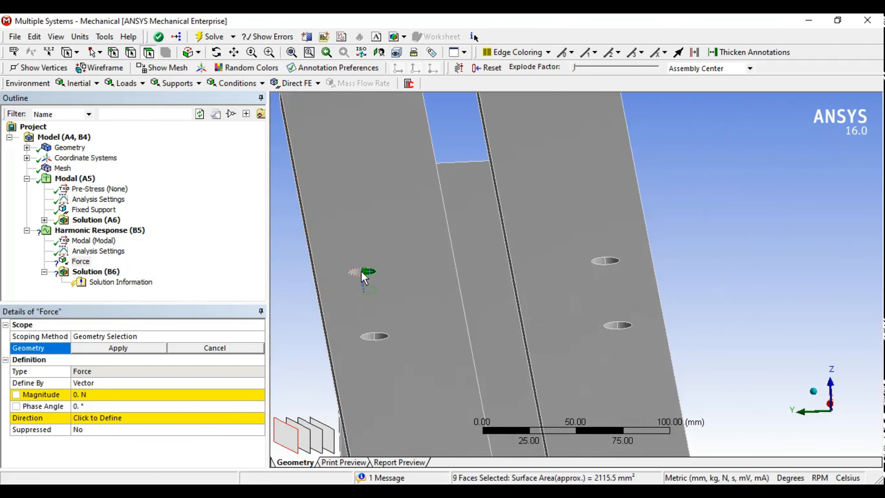
{"action": "left_click", "coordinate": [362, 272], "text": "ctrl"}
{"action": "left_click", "coordinate": [380, 337], "text": "ctrl"}
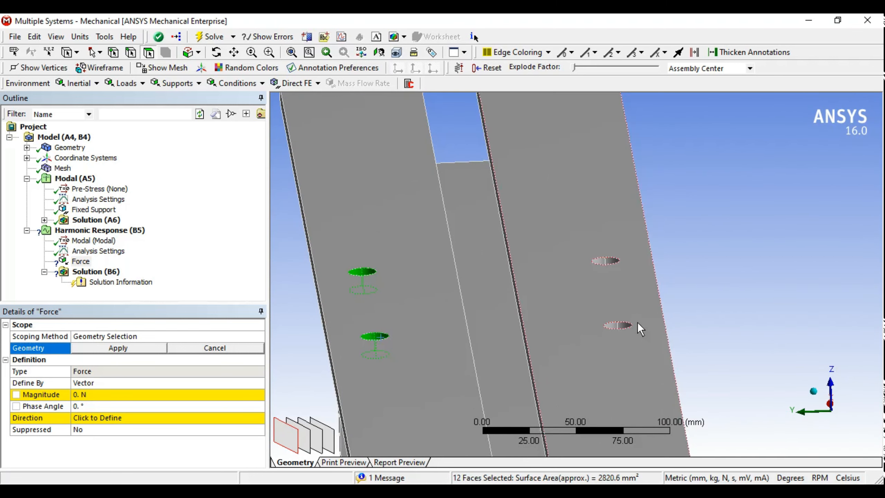
{"action": "left_click", "coordinate": [622, 325], "text": "ctrl"}
{"action": "left_click", "coordinate": [615, 326], "text": "ctrl"}
{"action": "left_click", "coordinate": [603, 265], "text": "ctrl"}
{"action": "left_click", "coordinate": [608, 261], "text": "ctrl"}
Add the faces of the four bolt holes at the near end of the second top beam pair to the selection
{"action": "scroll", "coordinate": [505, 277], "scroll_direction": "down", "scroll_amount": 5}
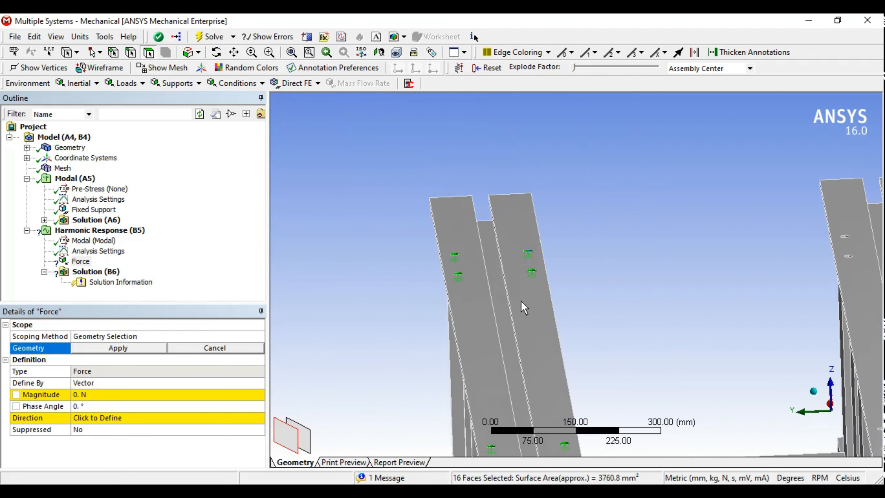
{"action": "scroll", "coordinate": [419, 261], "scroll_direction": "down", "scroll_amount": 3}
{"action": "scroll", "coordinate": [587, 297], "scroll_direction": "up", "scroll_amount": 8}
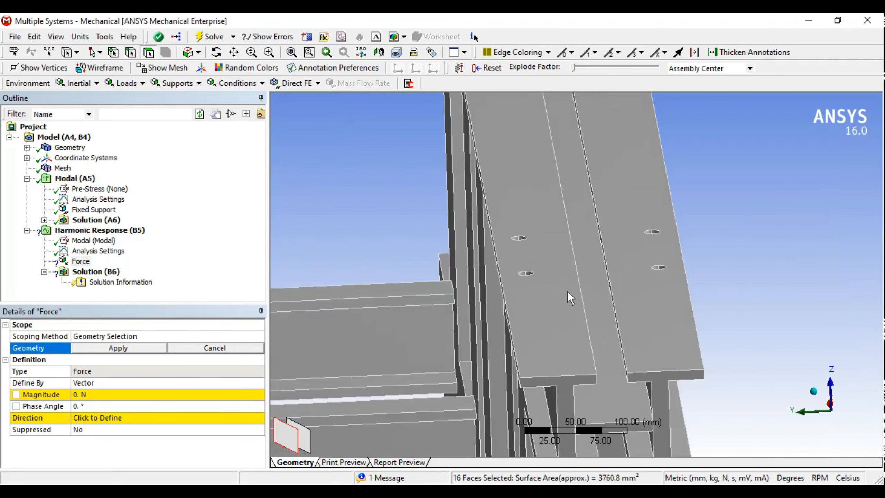
{"action": "scroll", "coordinate": [568, 292], "scroll_direction": "up", "scroll_amount": 5}
{"action": "left_click", "coordinate": [460, 273], "text": "ctrl"}
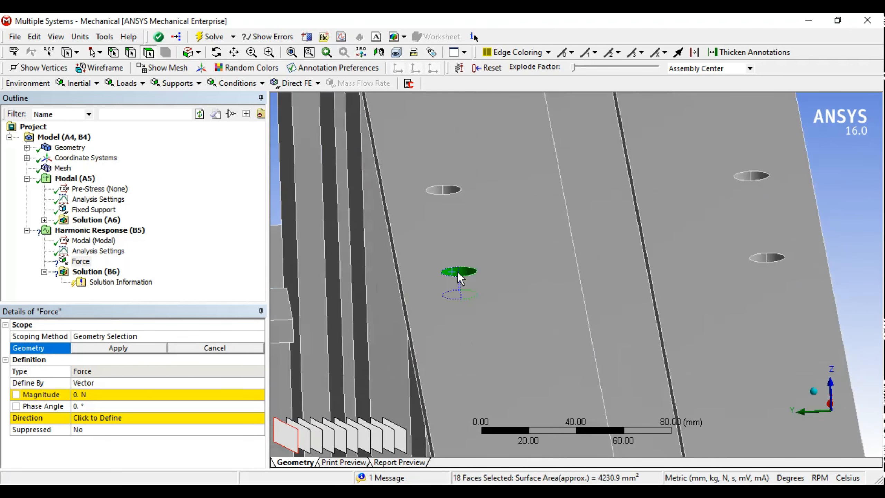
{"action": "left_click", "coordinate": [450, 190], "text": "ctrl"}
{"action": "left_click", "coordinate": [438, 191], "text": "ctrl"}
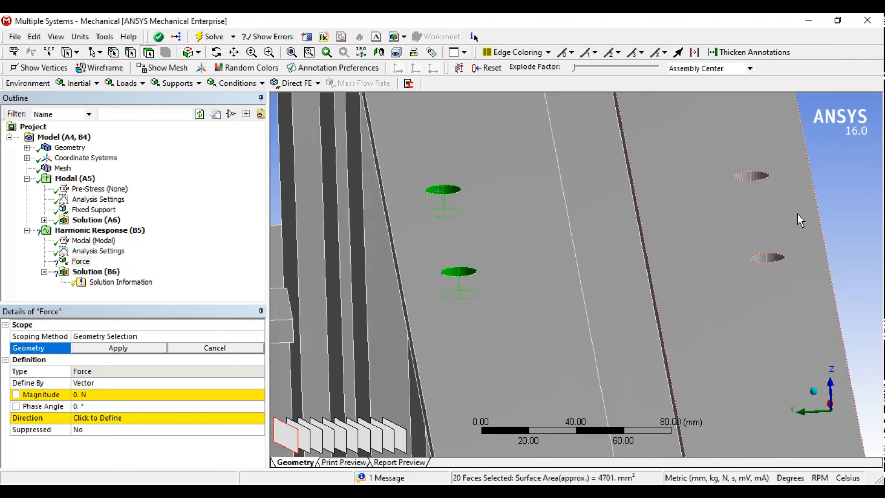
{"action": "left_click", "coordinate": [757, 177], "text": "ctrl"}
{"action": "left_click", "coordinate": [744, 177], "text": "ctrl"}
{"action": "left_click", "coordinate": [775, 257], "text": "ctrl"}
{"action": "left_click", "coordinate": [761, 258], "text": "ctrl"}
Add the faces of the four bolt holes at the far end of the second beam pair to the selection
{"action": "middle_click_drag", "start_coordinate": [668, 213], "coordinate": [701, 446], "text": "ctrl"}
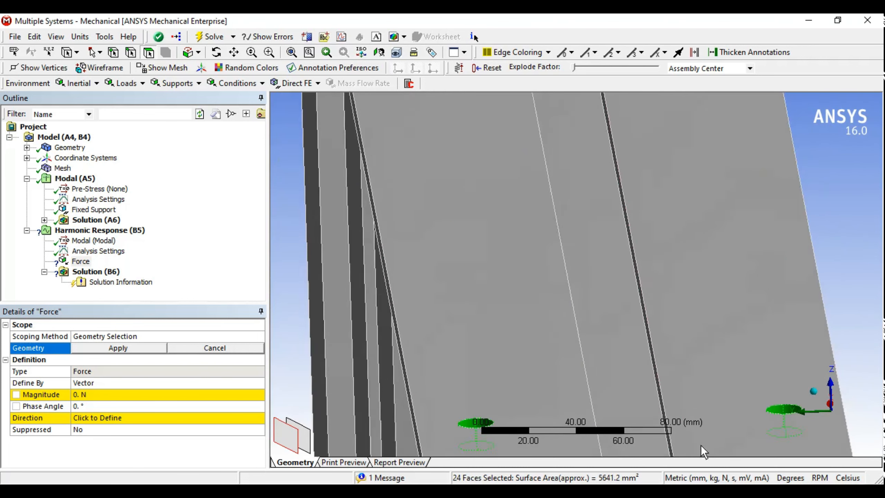
{"action": "scroll", "coordinate": [641, 313], "scroll_direction": "down", "scroll_amount": 2}
{"action": "middle_click_drag", "start_coordinate": [616, 233], "coordinate": [620, 452], "text": "ctrl"}
{"action": "scroll", "coordinate": [558, 296], "scroll_direction": "down", "scroll_amount": 1}
{"action": "scroll", "coordinate": [540, 291], "scroll_direction": "up", "scroll_amount": 2}
{"action": "scroll", "coordinate": [540, 291], "scroll_direction": "up", "scroll_amount": 2}
{"action": "middle_click_drag", "start_coordinate": [486, 255], "coordinate": [608, 367], "text": "ctrl"}
{"action": "scroll", "coordinate": [602, 365], "scroll_direction": "up", "scroll_amount": 4}
{"action": "left_click", "coordinate": [578, 330], "text": "ctrl"}
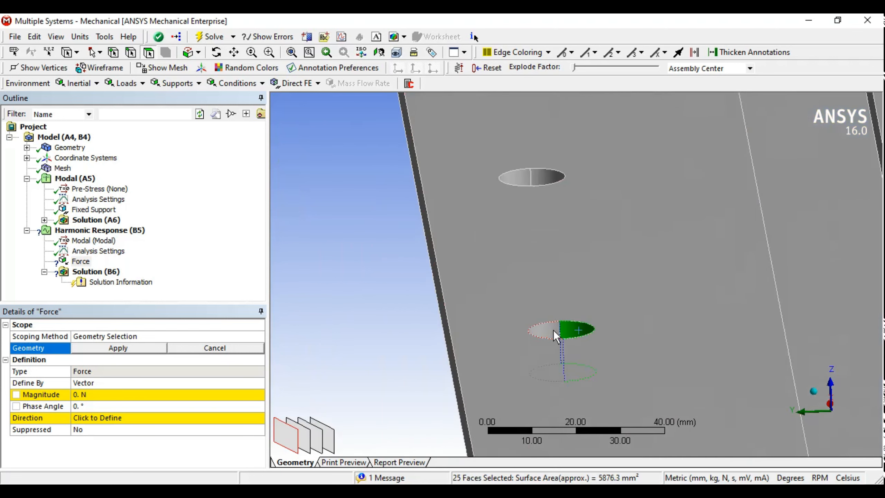
{"action": "left_click", "coordinate": [554, 330], "text": "ctrl"}
{"action": "left_click", "coordinate": [519, 177], "text": "ctrl"}
{"action": "left_click", "coordinate": [547, 177], "text": "ctrl"}
{"action": "middle_click_drag", "start_coordinate": [605, 228], "coordinate": [403, 319], "text": "ctrl"}
{"action": "scroll", "coordinate": [402, 319], "scroll_direction": "down", "scroll_amount": 1}
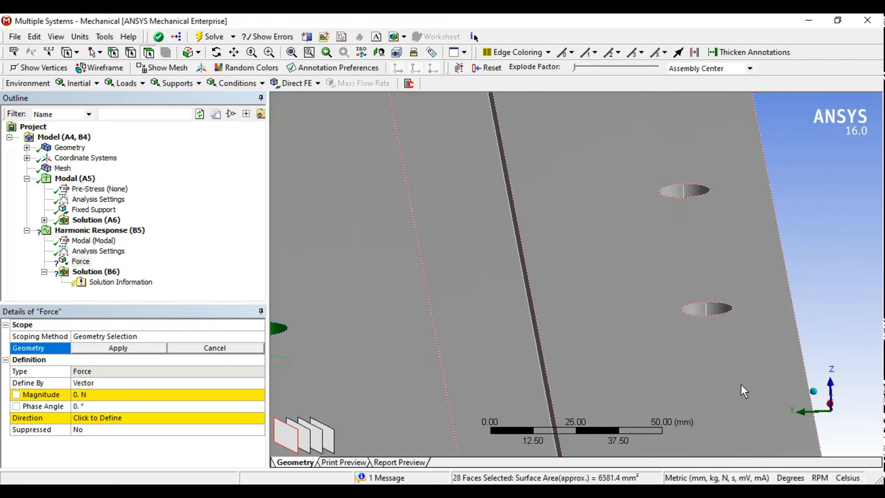
{"action": "left_click", "coordinate": [723, 310], "text": "ctrl"}
{"action": "left_click", "coordinate": [696, 310], "text": "ctrl"}
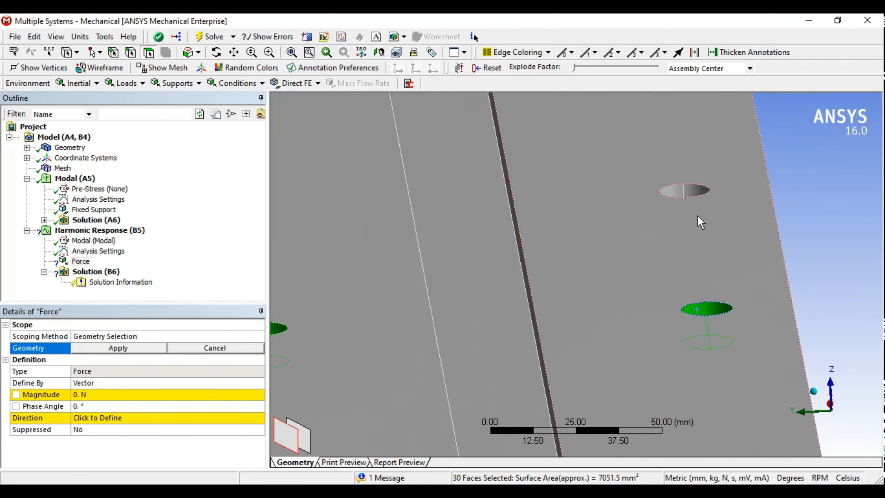
{"action": "left_click", "coordinate": [676, 190], "text": "ctrl"}
{"action": "left_click", "coordinate": [691, 193], "text": "ctrl"}
Apply the selected hole faces as the force's geometry and close the messages
{"action": "scroll", "coordinate": [692, 193], "scroll_direction": "down", "scroll_amount": 3}
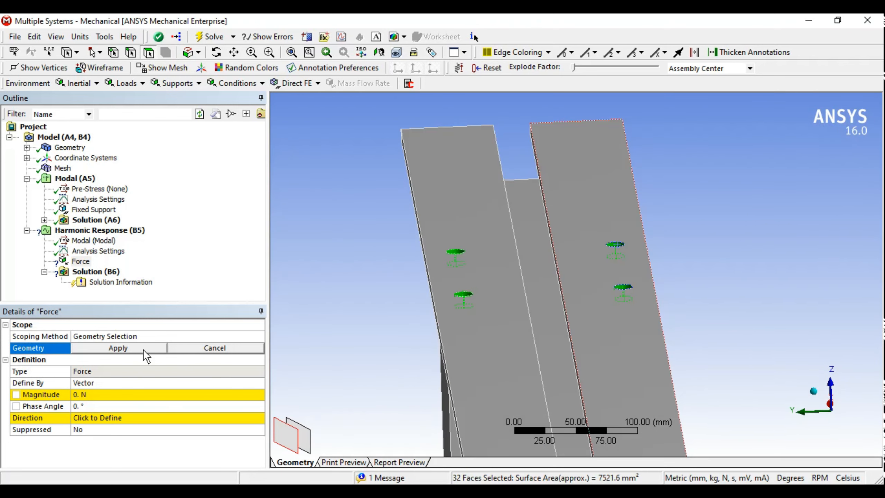
{"action": "left_click", "coordinate": [144, 348]}
{"action": "scroll", "coordinate": [596, 296], "scroll_direction": "up", "scroll_amount": 3}
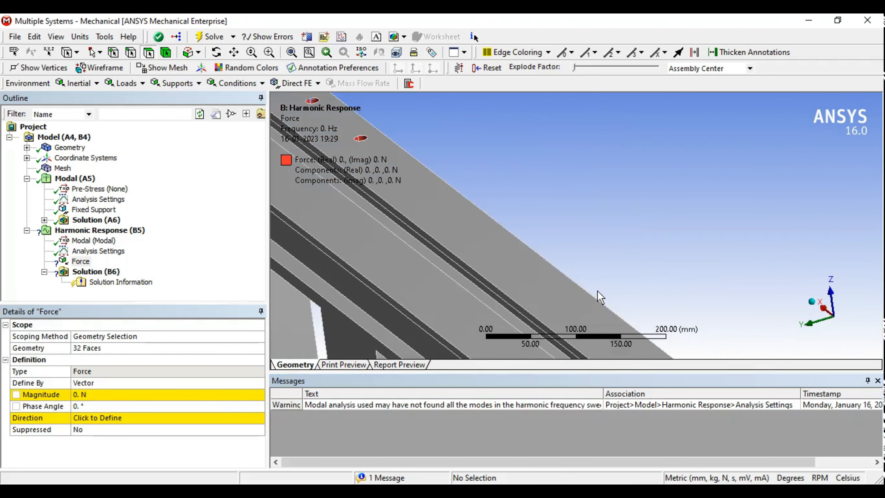
{"action": "left_click", "coordinate": [878, 380]}
{"action": "scroll", "coordinate": [519, 237], "scroll_direction": "down", "scroll_amount": 4}
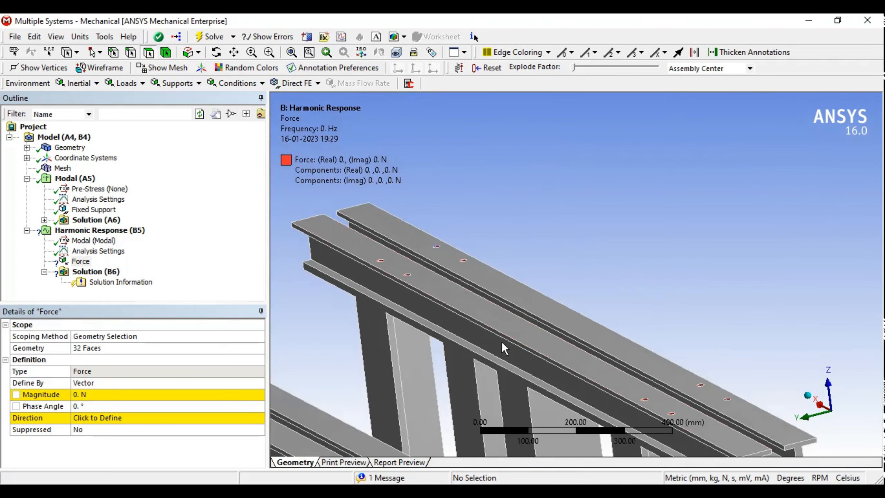
{"action": "middle_click_drag", "start_coordinate": [502, 341], "coordinate": [527, 309]}
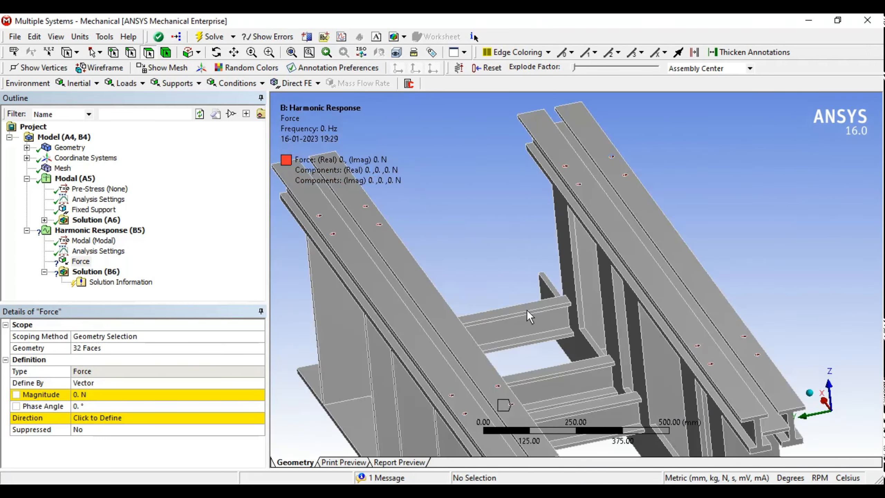
{"action": "scroll", "coordinate": [526, 310], "scroll_direction": "down", "scroll_amount": 2}
Define the force by Components instead of Vector and dismiss the messages
{"action": "left_click", "coordinate": [179, 387]}
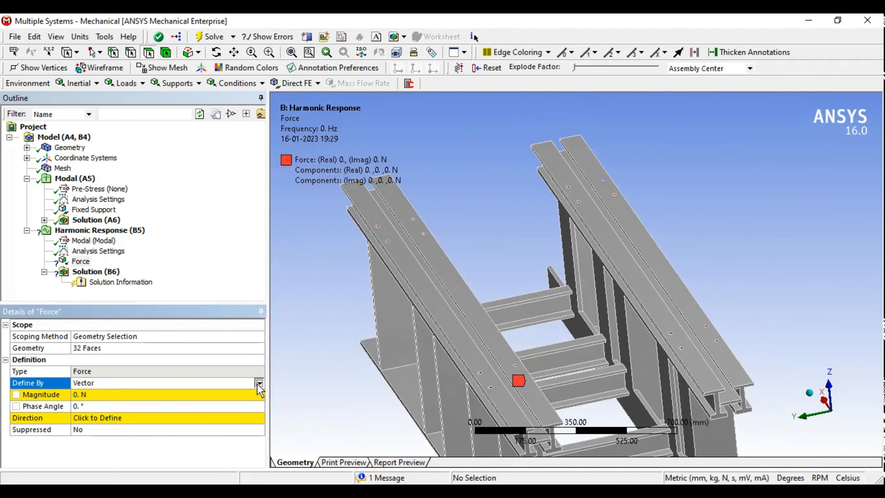
{"action": "left_click", "coordinate": [259, 382]}
{"action": "left_click", "coordinate": [174, 393]}
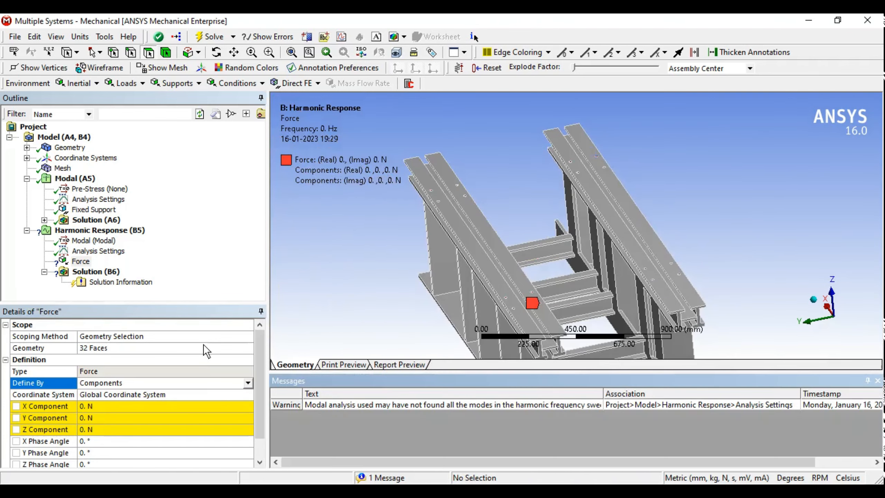
{"action": "scroll", "coordinate": [554, 267], "scroll_direction": "up", "scroll_amount": 2}
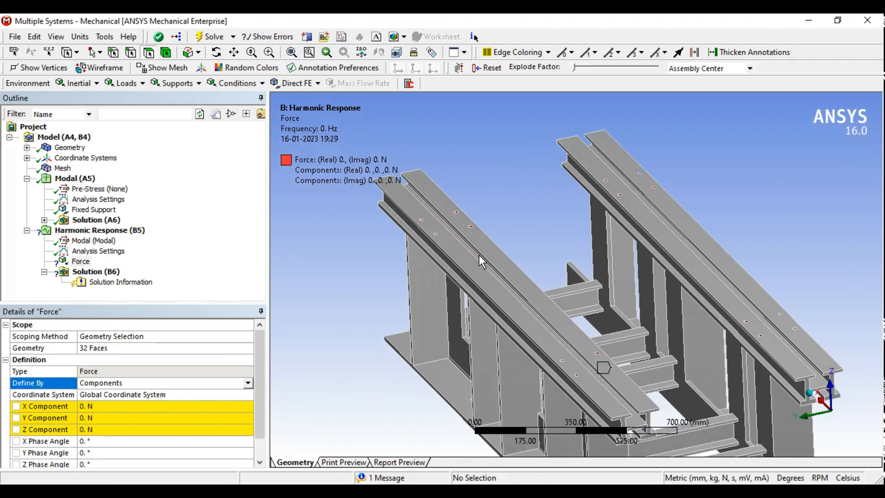
{"action": "scroll", "coordinate": [478, 255], "scroll_direction": "down", "scroll_amount": 3}
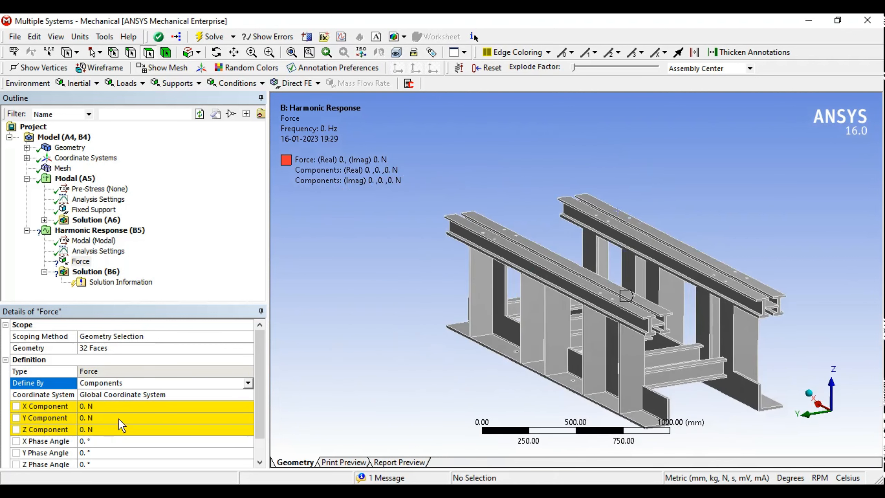
Set the force's Z component to -500 N and close the messages
{"action": "middle_click_drag", "start_coordinate": [516, 332], "coordinate": [522, 325]}
{"action": "left_click", "coordinate": [98, 429]}
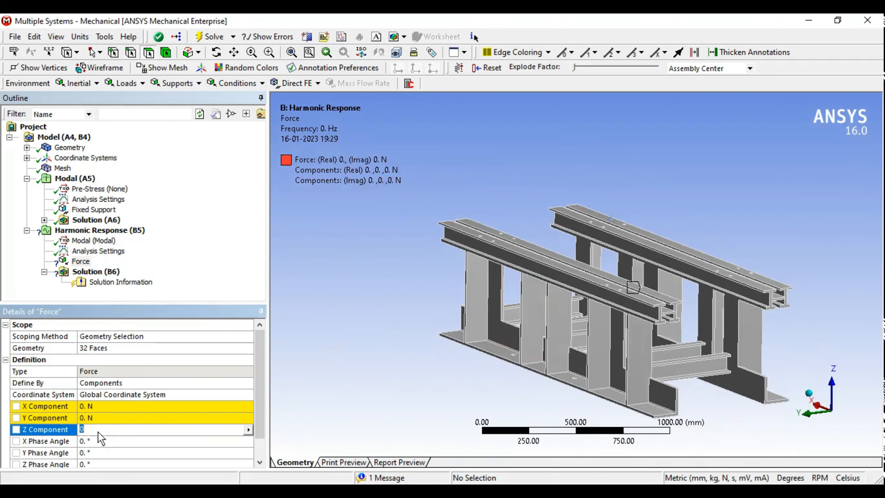
{"action": "type", "text": "-500"}
{"action": "key", "text": "Return"}
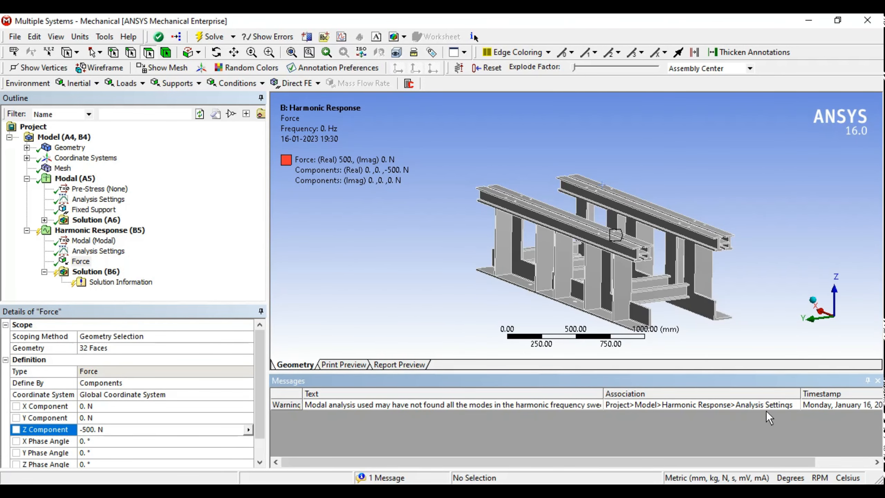
{"action": "left_click", "coordinate": [877, 381]}
Examine the bolt holes on the top beams that carry the force
{"action": "middle_click_drag", "start_coordinate": [564, 221], "coordinate": [537, 242]}
{"action": "scroll", "coordinate": [592, 284], "scroll_direction": "up", "scroll_amount": 8}
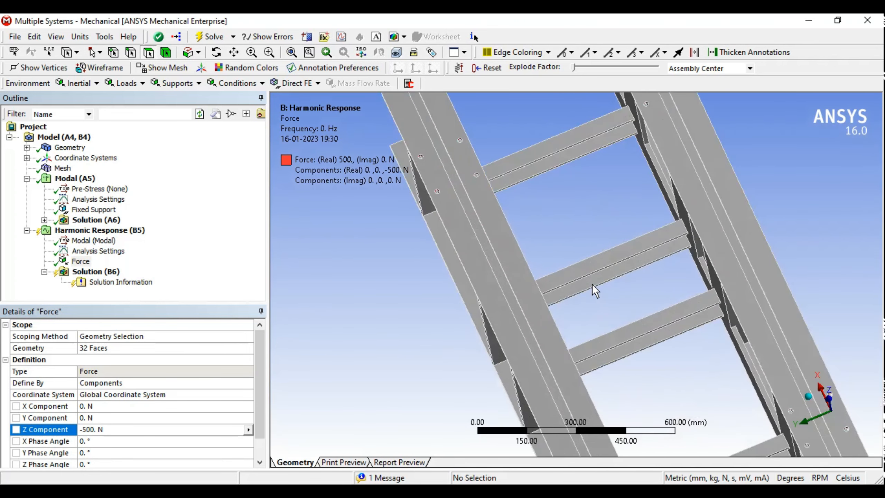
{"action": "middle_click_drag", "start_coordinate": [708, 351], "coordinate": [708, 314]}
{"action": "scroll", "coordinate": [707, 314], "scroll_direction": "up", "scroll_amount": 3}
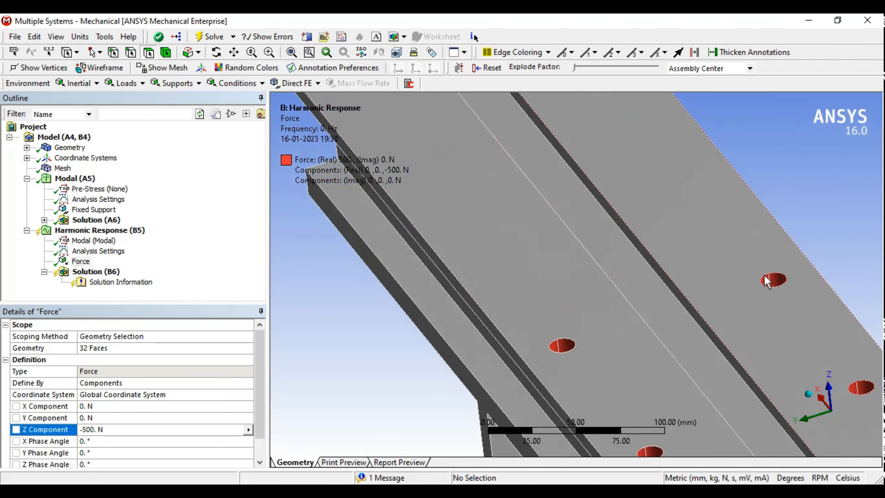
{"action": "scroll", "coordinate": [764, 276], "scroll_direction": "down", "scroll_amount": 8}
{"action": "scroll", "coordinate": [631, 297], "scroll_direction": "down", "scroll_amount": 3}
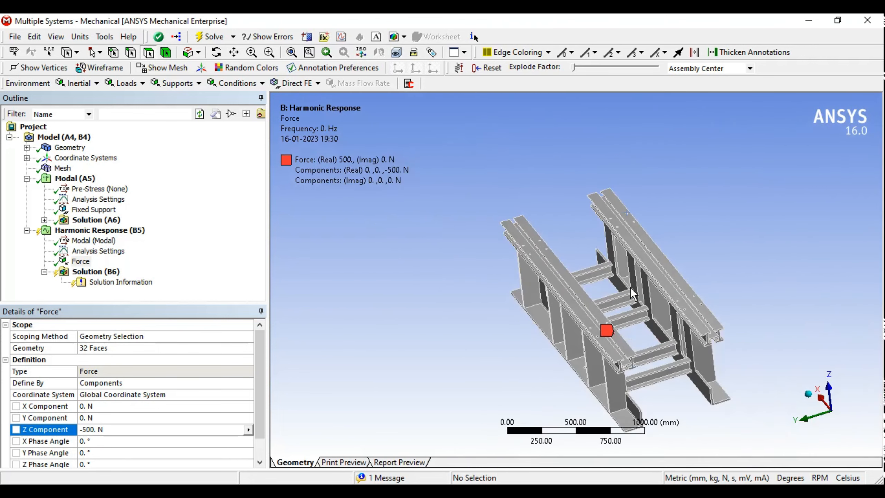
{"action": "middle_click_drag", "start_coordinate": [629, 322], "coordinate": [594, 285]}
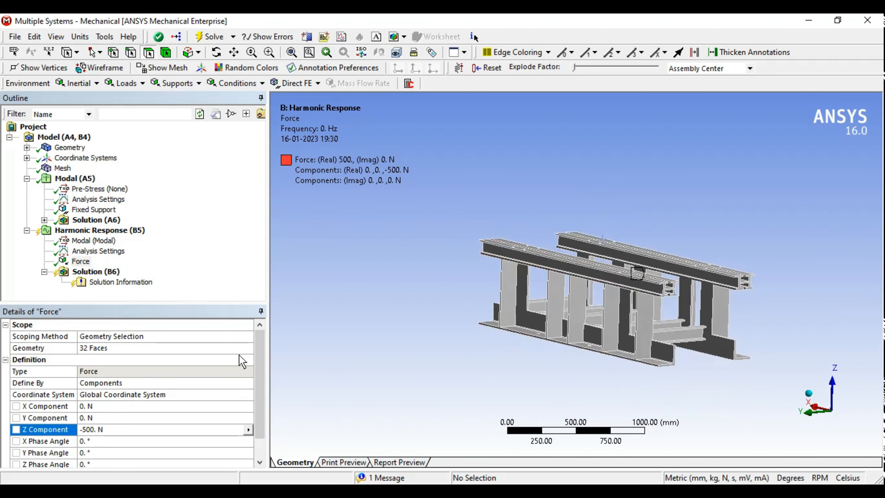
Solve the harmonic response analysis
{"action": "left_click", "coordinate": [92, 272]}
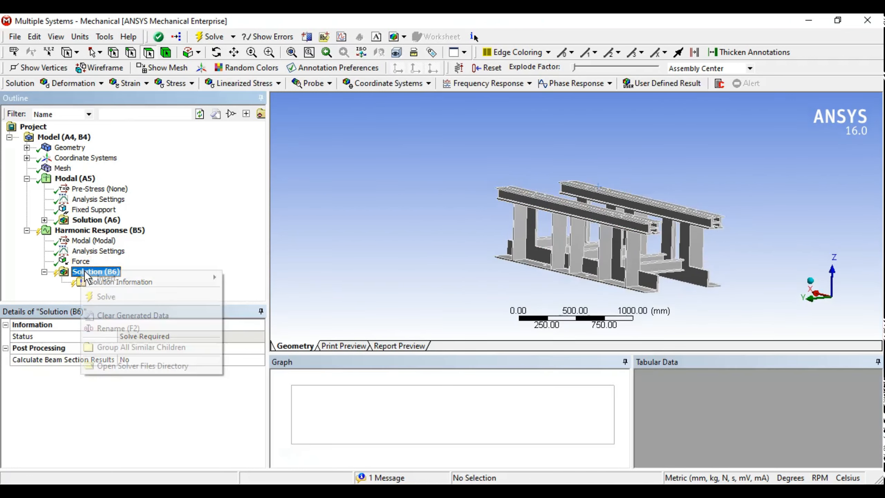
{"action": "right_click", "coordinate": [83, 276]}
{"action": "left_click", "coordinate": [118, 294]}
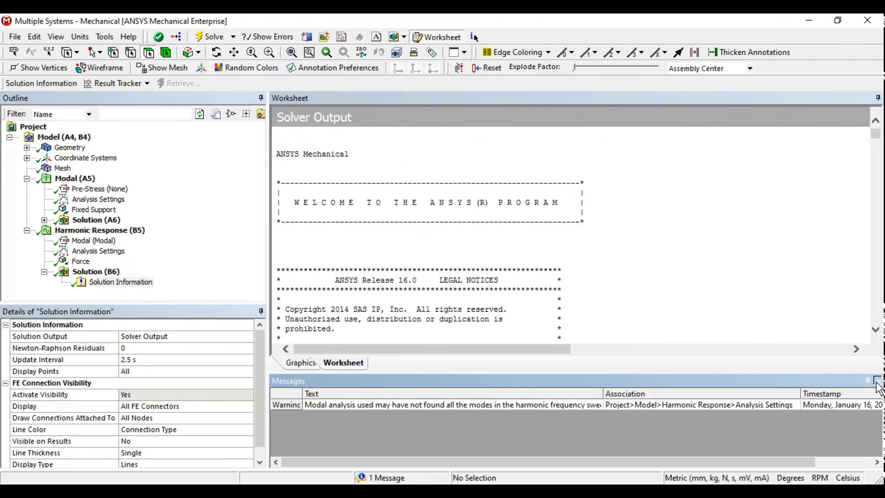
Close the messages and insert a deformation frequency response under the harmonic response solution
{"action": "left_click", "coordinate": [877, 380]}
{"action": "left_click", "coordinate": [109, 273]}
{"action": "right_click", "coordinate": [109, 272]}
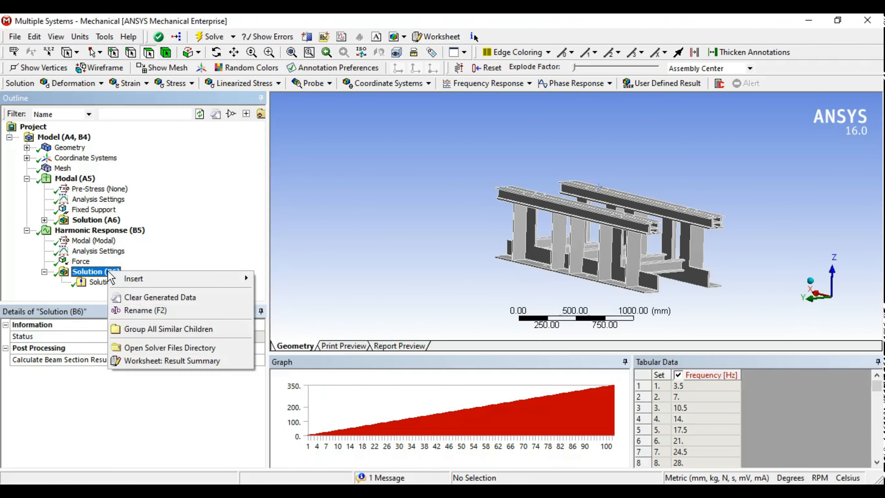
{"action": "left_click", "coordinate": [352, 232]}
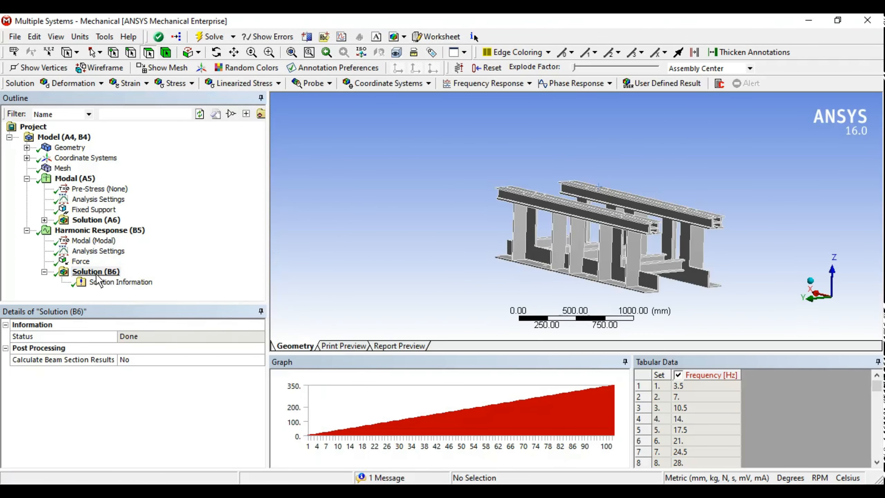
{"action": "left_click", "coordinate": [489, 85]}
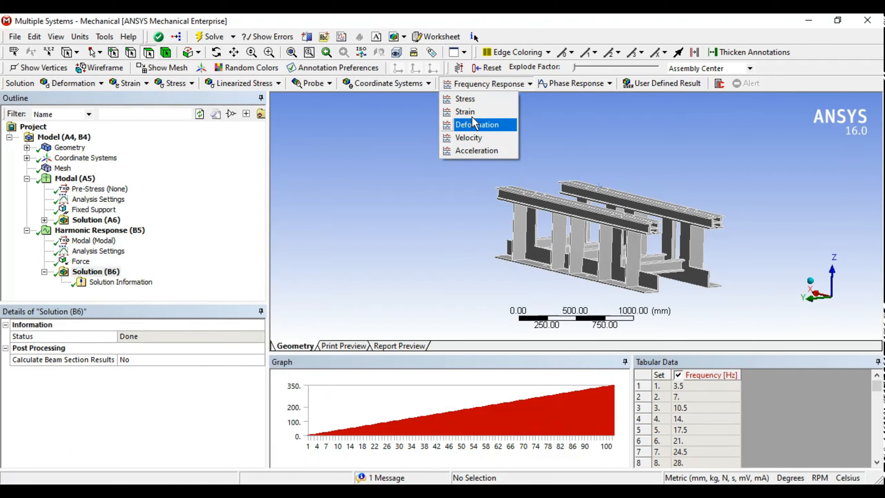
{"action": "left_click", "coordinate": [101, 274]}
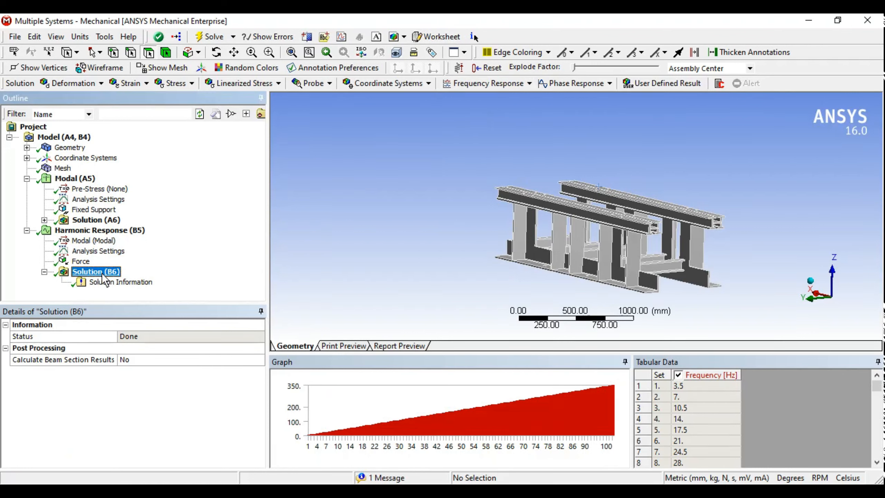
{"action": "right_click", "coordinate": [102, 276]}
{"action": "mouse_move", "coordinate": [230, 277]}
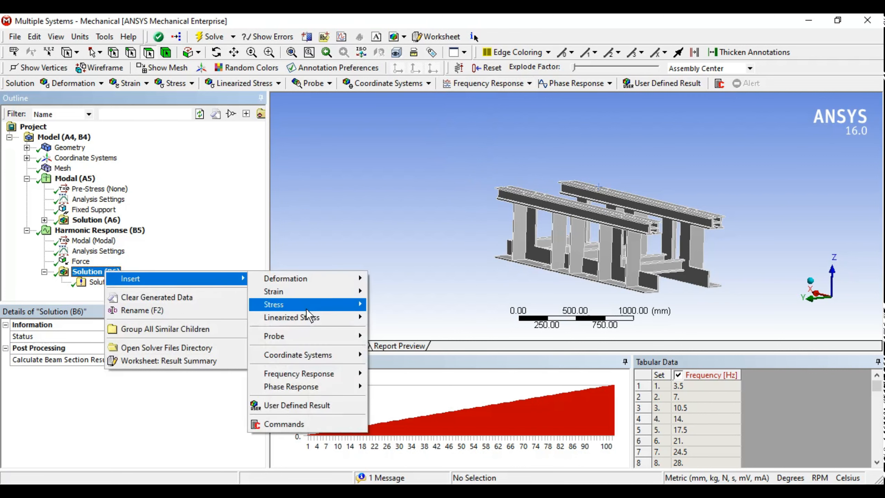
{"action": "mouse_move", "coordinate": [332, 374]}
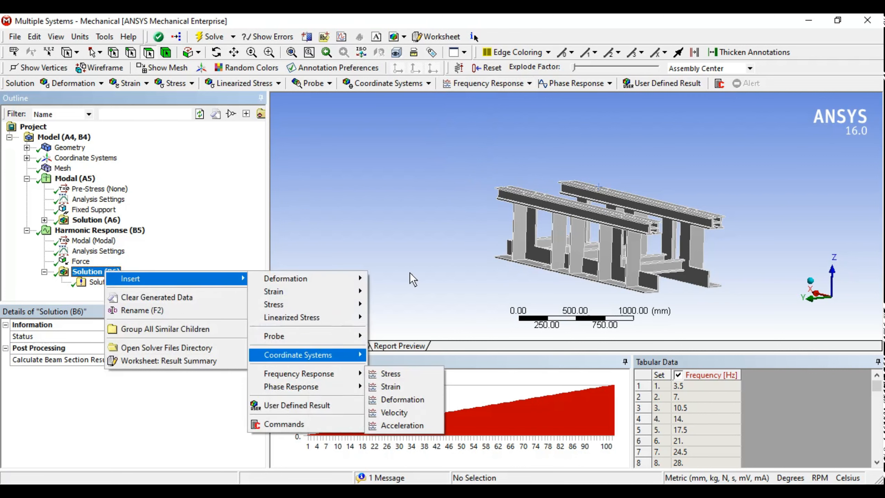
{"action": "left_click", "coordinate": [410, 273]}
{"action": "left_click", "coordinate": [508, 83]}
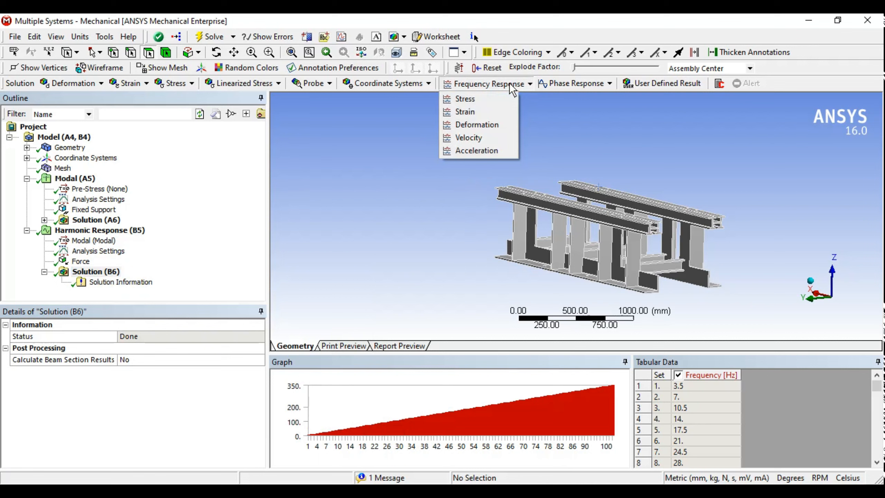
{"action": "left_click", "coordinate": [480, 127]}
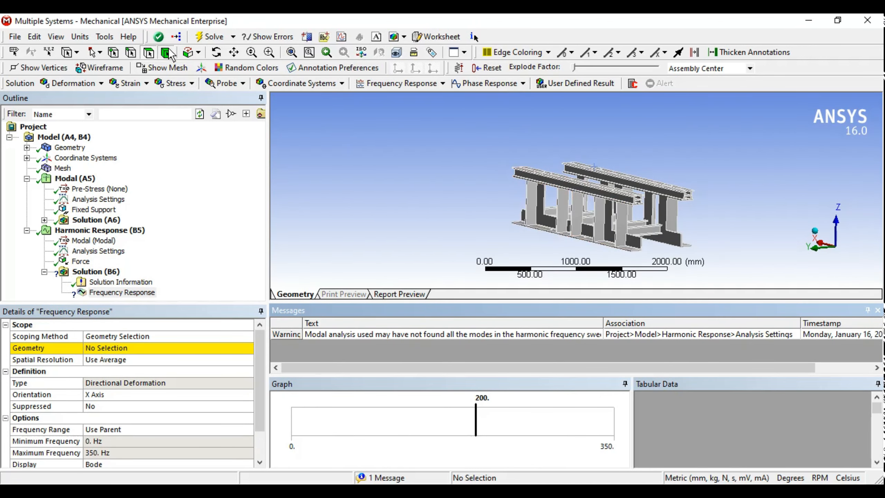
Scope the frequency response to the whole frame body and close the messages
{"action": "left_click", "coordinate": [571, 203]}
{"action": "left_click", "coordinate": [118, 347]}
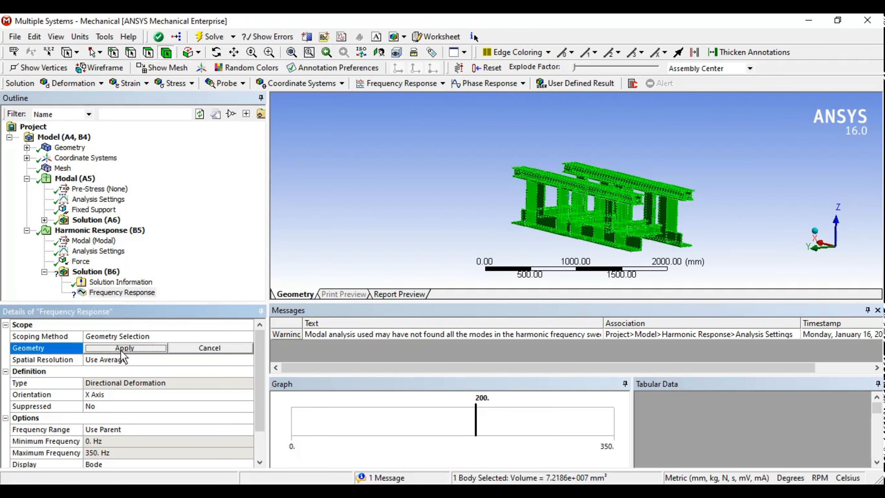
{"action": "left_click", "coordinate": [171, 348]}
{"action": "left_click", "coordinate": [878, 310]}
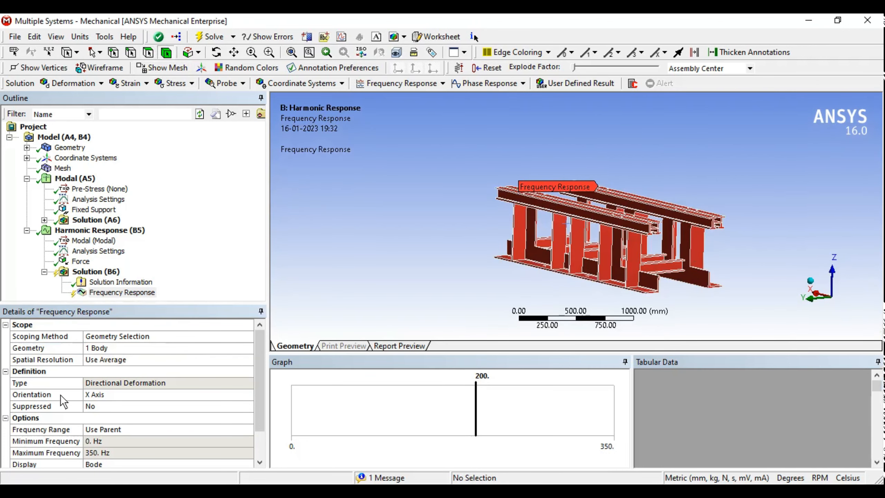
Set the frequency response's orientation to Z Axis and dismiss the messages
{"action": "left_click", "coordinate": [830, 275]}
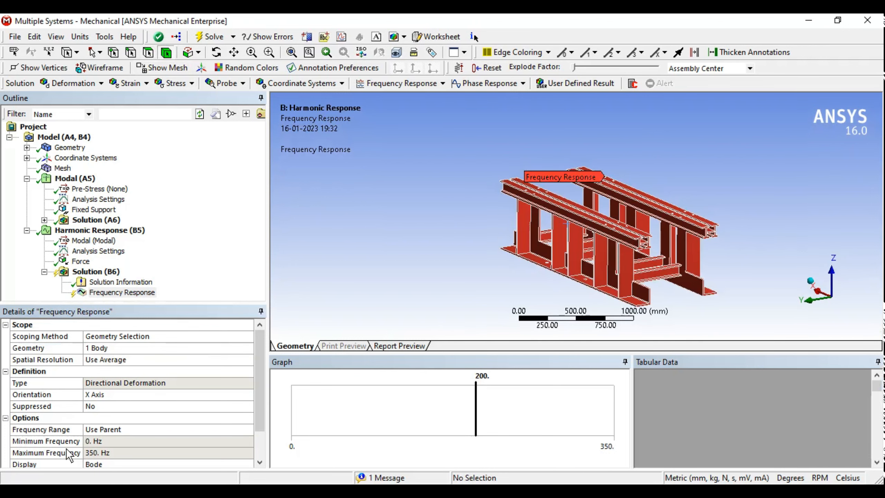
{"action": "left_click", "coordinate": [99, 396]}
{"action": "left_click", "coordinate": [248, 394]}
{"action": "left_click", "coordinate": [118, 420]}
{"action": "left_click", "coordinate": [878, 310]}
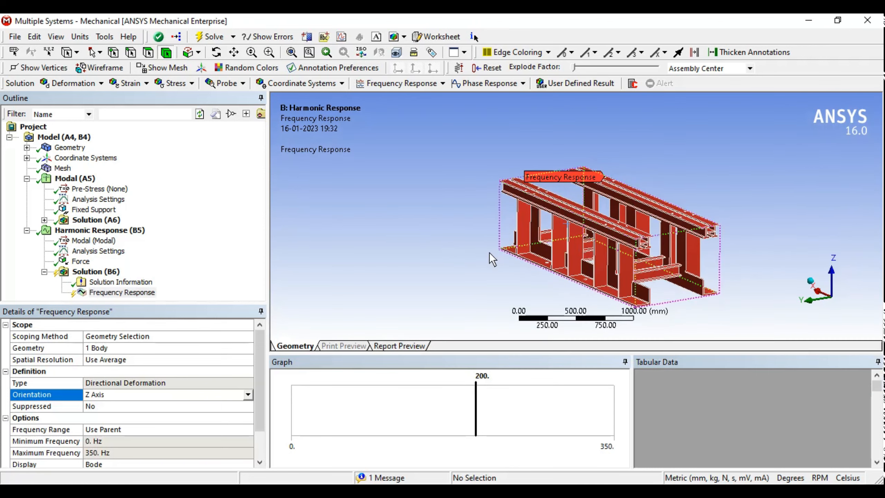
{"action": "middle_click_drag", "start_coordinate": [536, 268], "coordinate": [540, 257]}
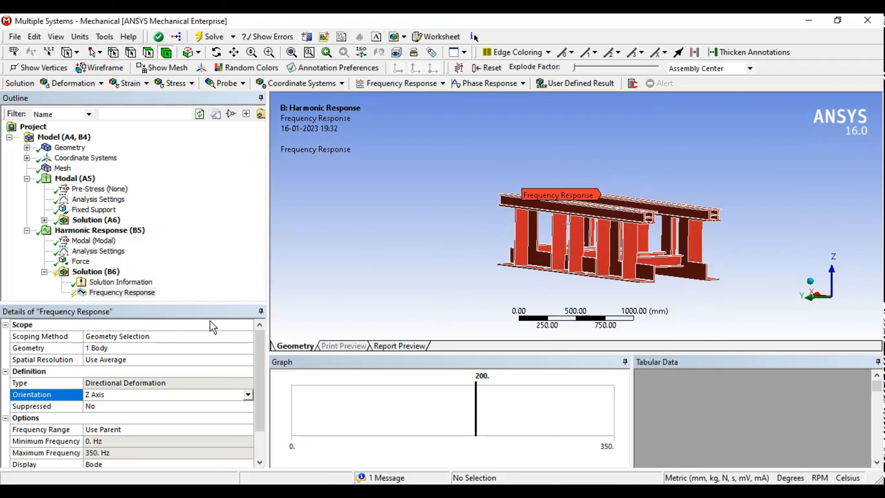
Evaluate the frequency response, close the messages and enlarge its amplitude plot
{"action": "left_click", "coordinate": [210, 36]}
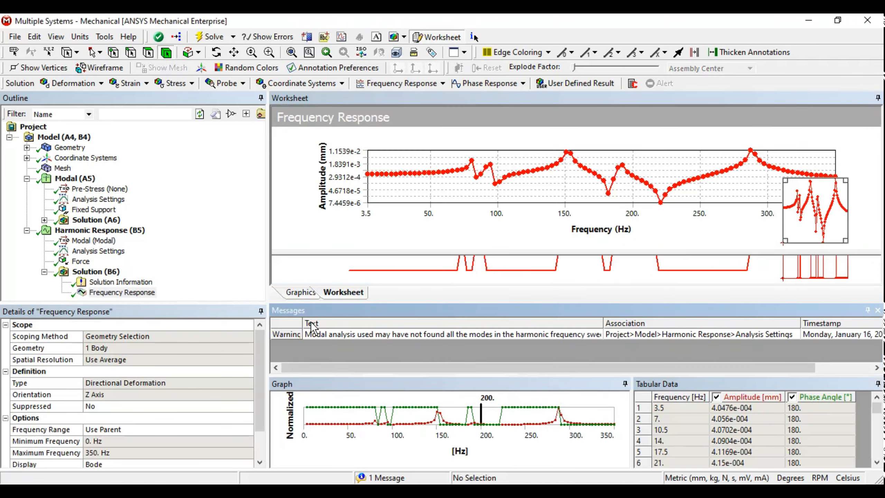
{"action": "left_click", "coordinate": [878, 310]}
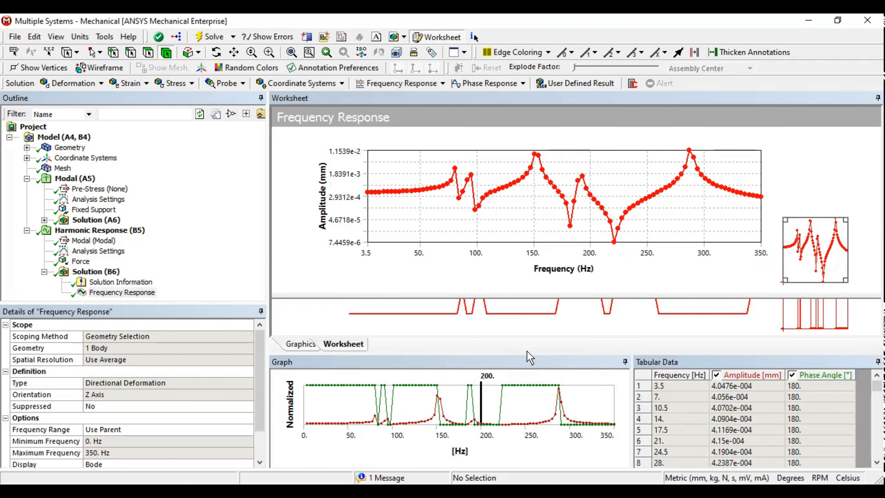
{"action": "left_click_drag", "start_coordinate": [526, 355], "coordinate": [527, 394]}
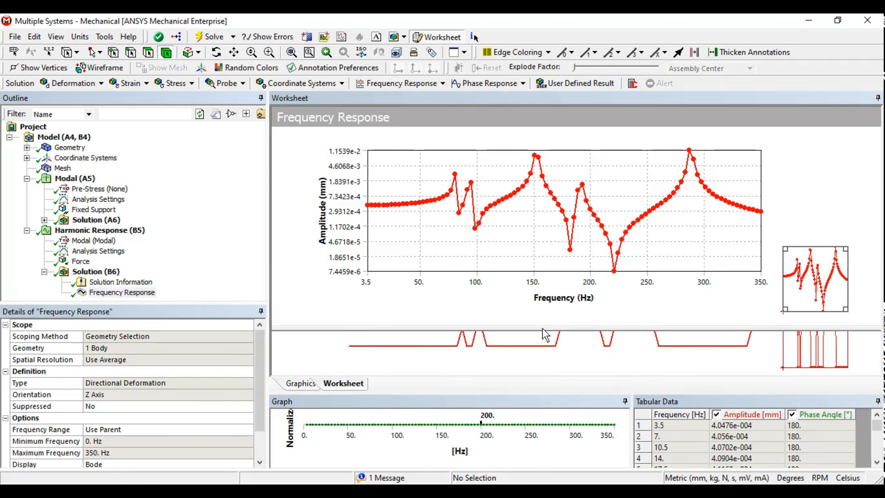
{"action": "left_click_drag", "start_coordinate": [542, 328], "coordinate": [542, 352]}
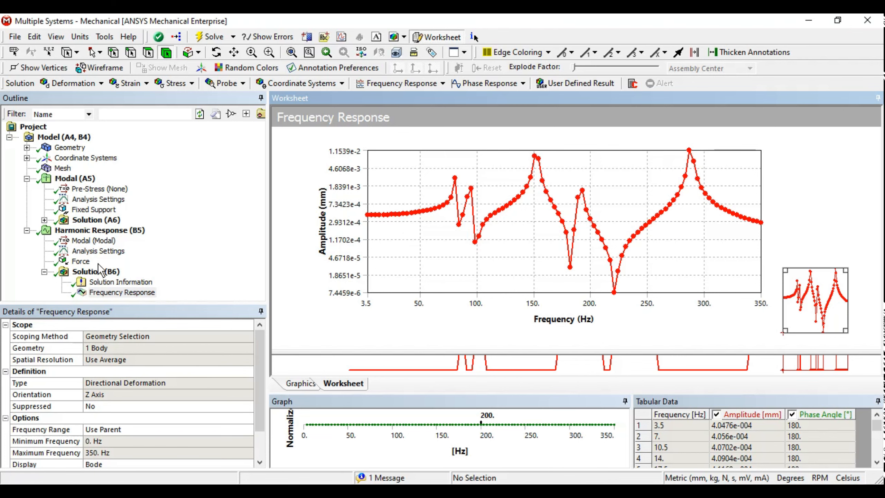
Review the applied force's components and the harmonic analysis settings alongside the frequency response plot
{"action": "left_click", "coordinate": [85, 263]}
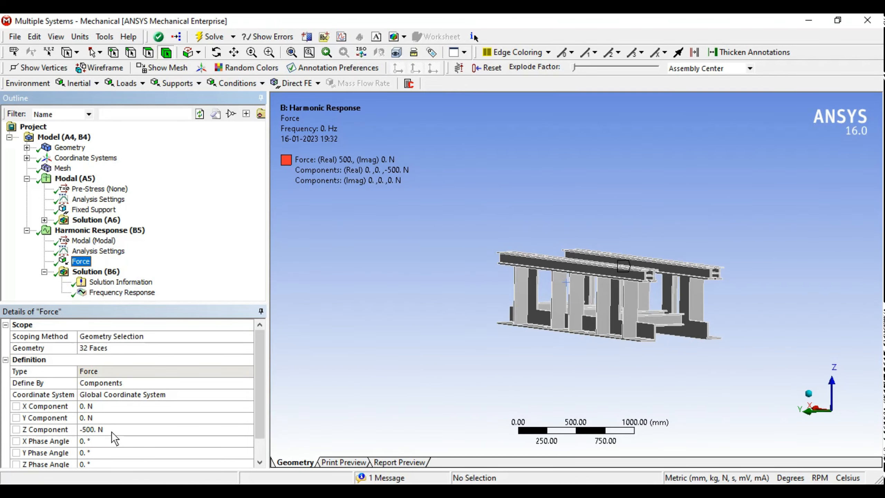
{"action": "left_click", "coordinate": [106, 291]}
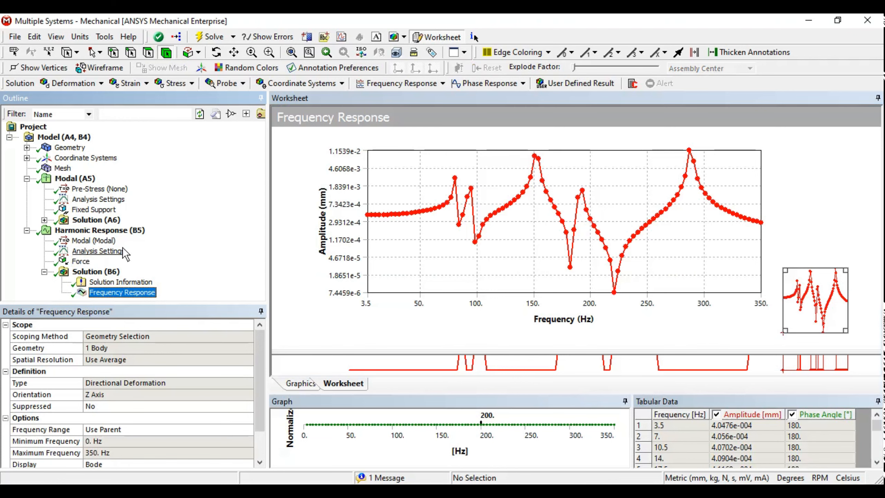
{"action": "left_click", "coordinate": [104, 251]}
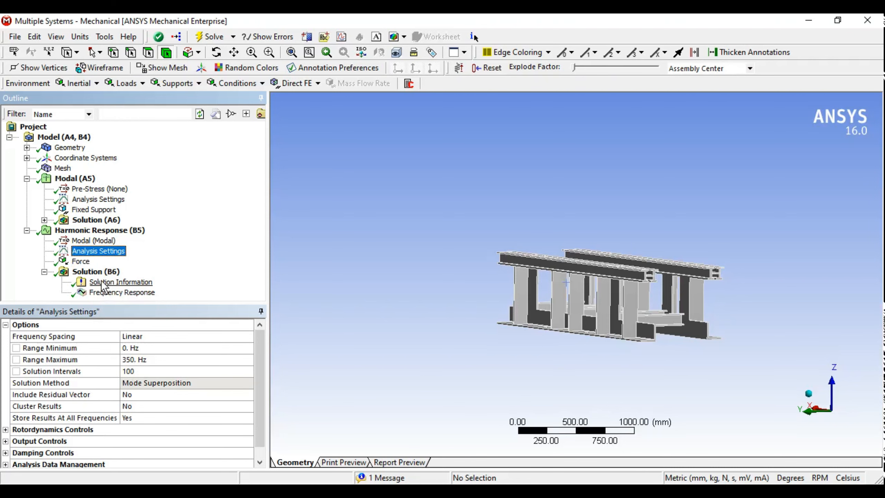
{"action": "left_click", "coordinate": [96, 271]}
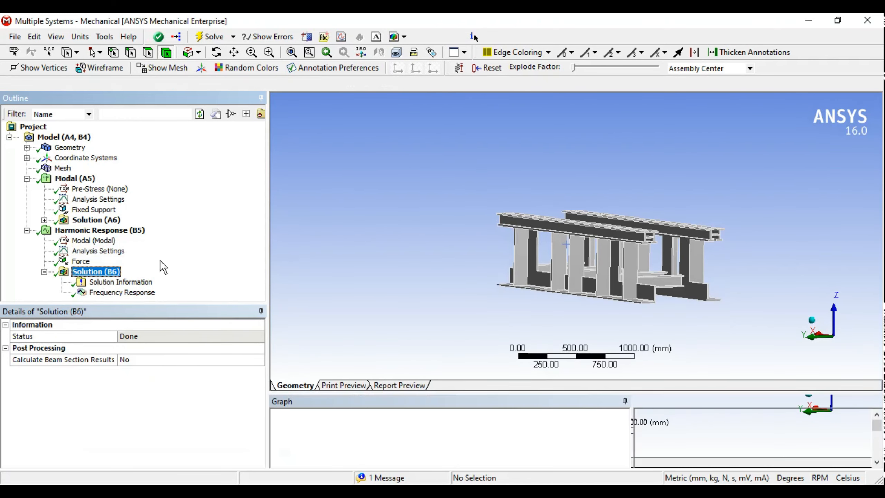
{"action": "left_click", "coordinate": [123, 292]}
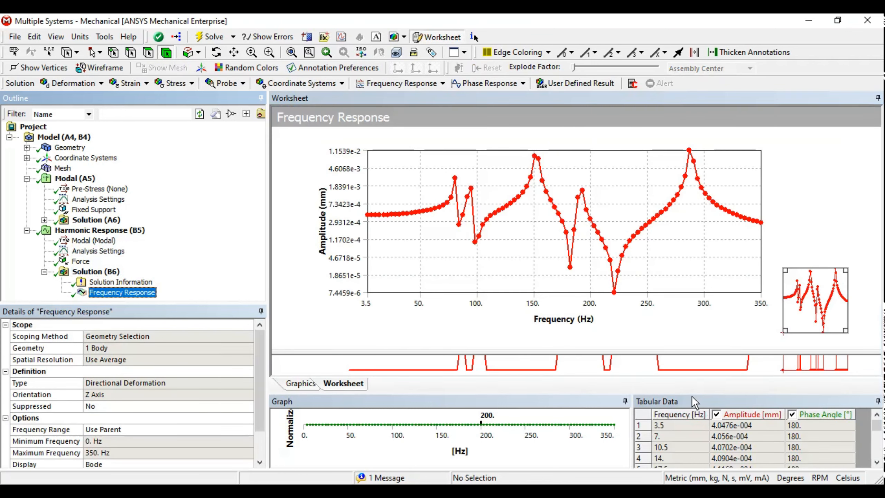
Examine the frequency, amplitude and phase angle table, comparing its frequency increments with the solution intervals in the harmonic analysis settings
{"action": "left_click_drag", "start_coordinate": [692, 393], "coordinate": [676, 266]}
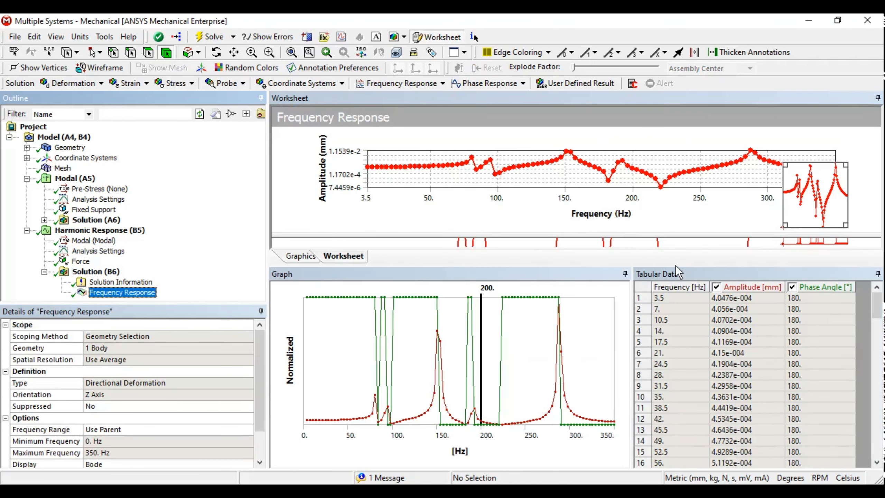
{"action": "left_click", "coordinate": [675, 306]}
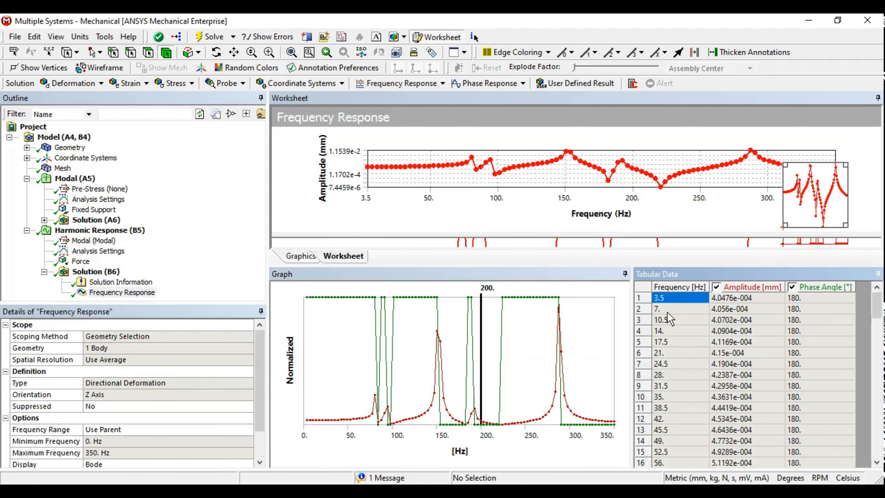
{"action": "left_click", "coordinate": [666, 322]}
{"action": "left_click", "coordinate": [667, 332]}
{"action": "left_click", "coordinate": [667, 344]}
{"action": "left_click", "coordinate": [666, 377]}
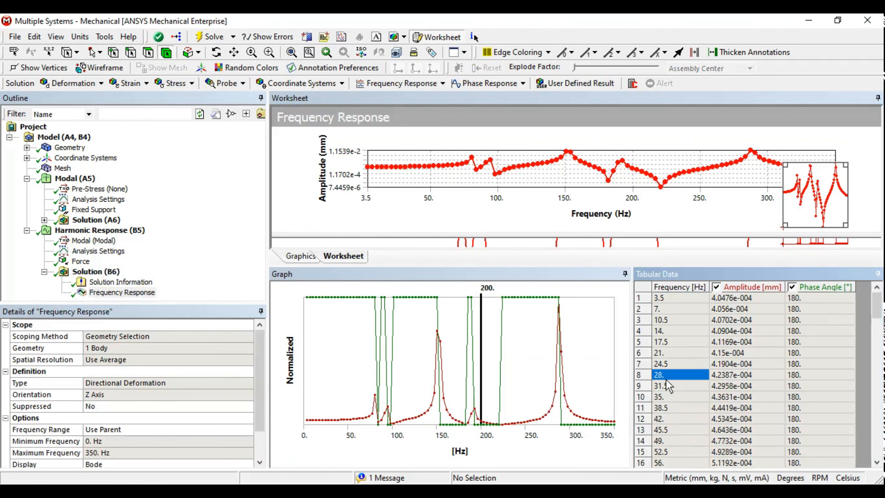
{"action": "left_click", "coordinate": [672, 331]}
{"action": "left_click", "coordinate": [99, 251]}
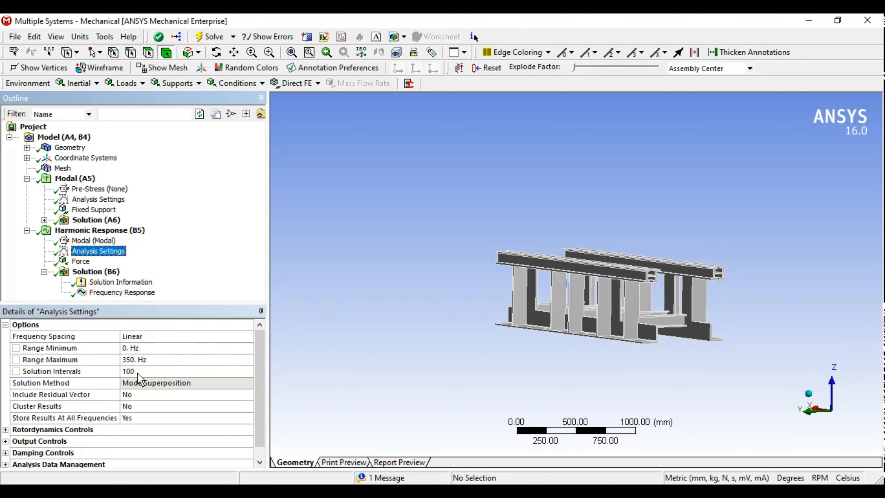
{"action": "left_click", "coordinate": [119, 292]}
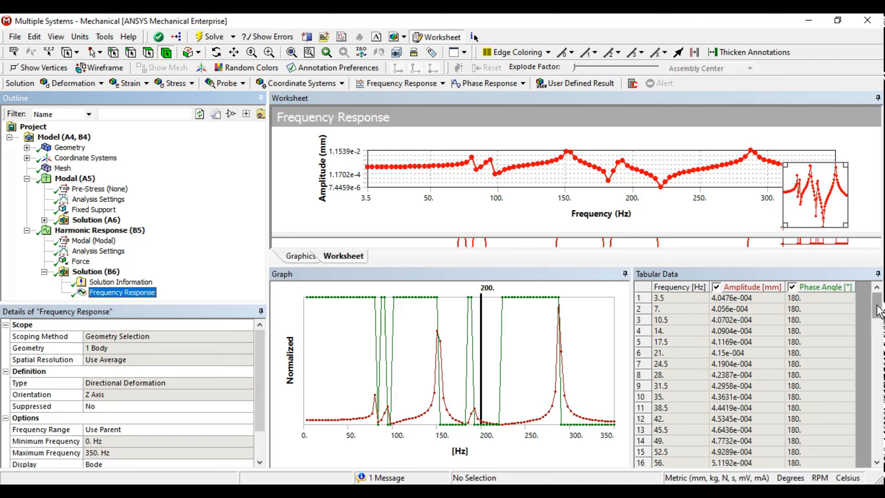
{"action": "left_click_drag", "start_coordinate": [879, 306], "coordinate": [881, 368]}
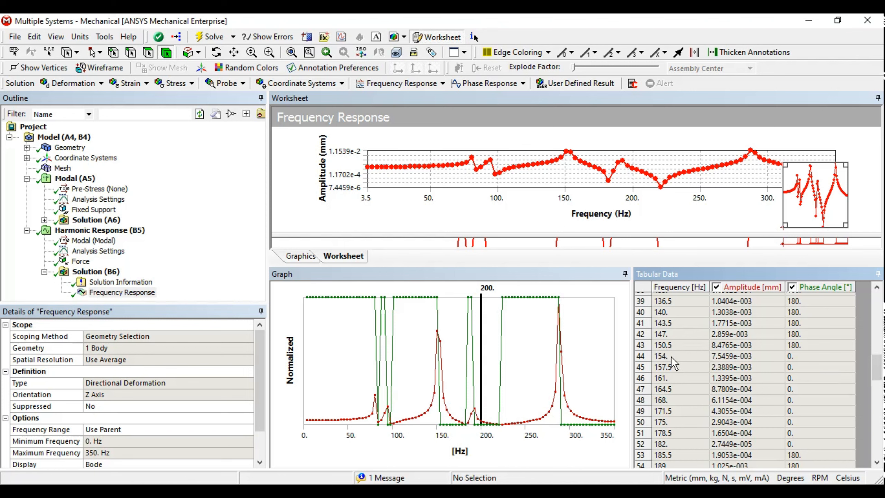
{"action": "left_click_drag", "start_coordinate": [876, 368], "coordinate": [876, 306]}
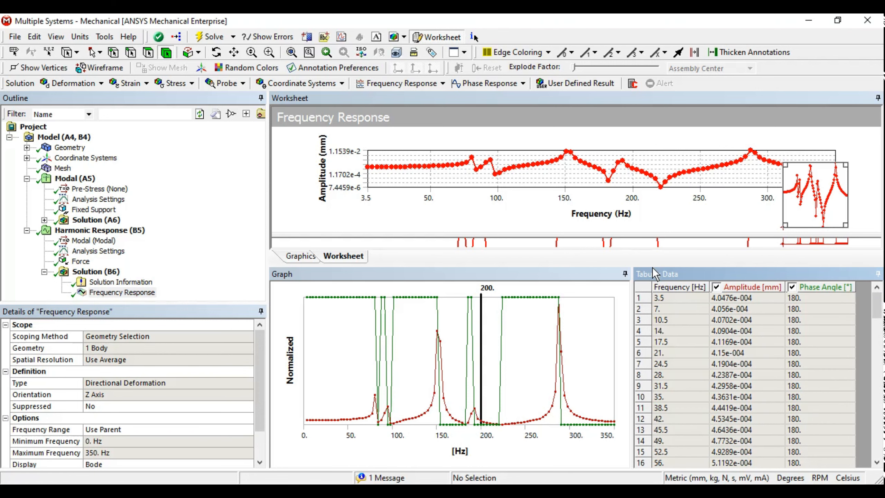
Enlarge the amplitude plot again and compare its data points with the frequency range and solution intervals of the harmonic analysis
{"action": "left_click_drag", "start_coordinate": [652, 266], "coordinate": [633, 357]}
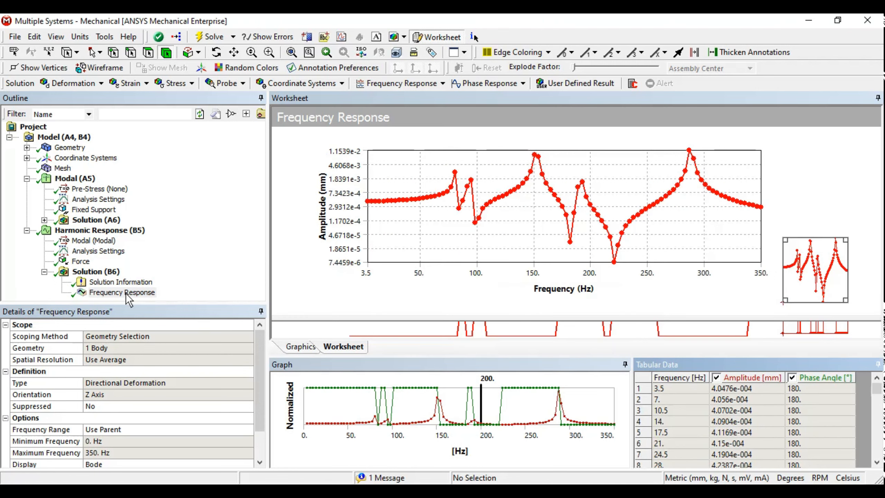
{"action": "left_click", "coordinate": [99, 250]}
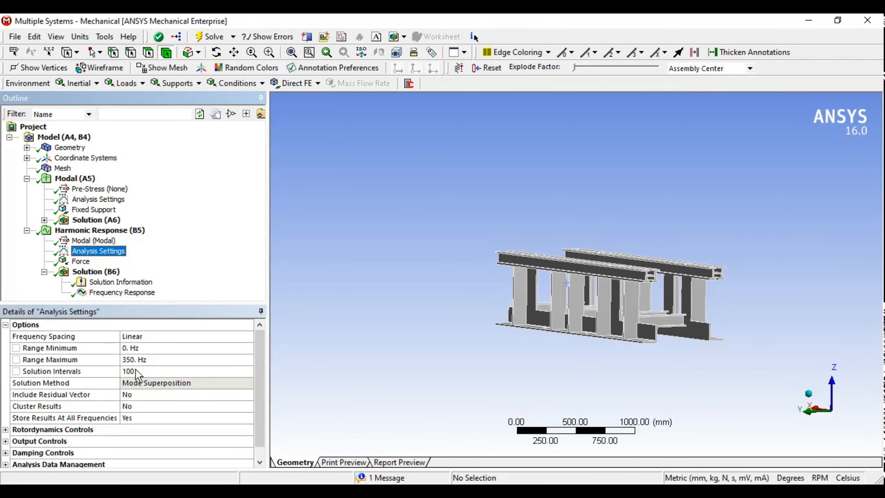
{"action": "left_click", "coordinate": [119, 292]}
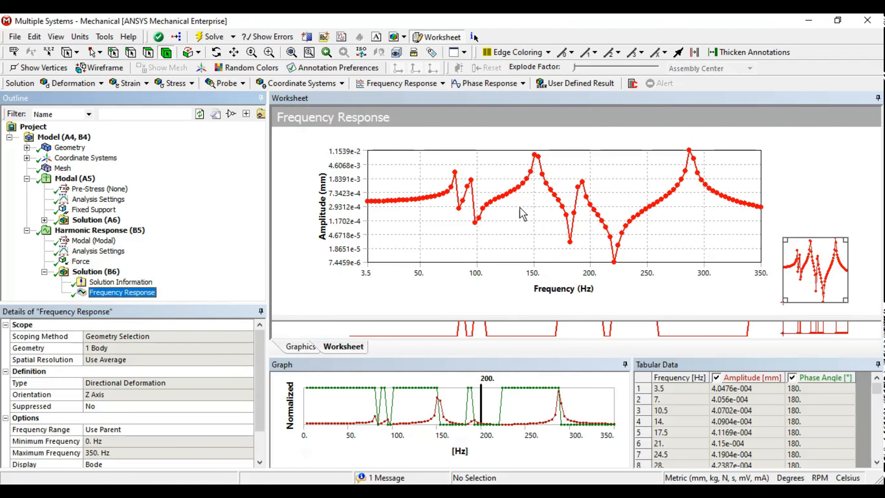
{"action": "mouse_move", "coordinate": [876, 388]}
{"action": "left_mouse_down"}
{"action": "mouse_move", "coordinate": [876, 440]}
{"action": "mouse_move", "coordinate": [876, 387]}
{"action": "left_mouse_up"}
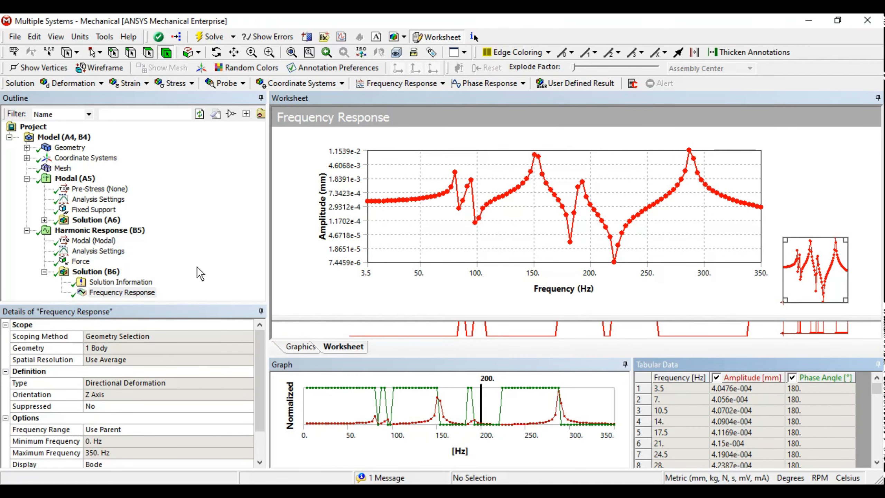
{"action": "left_click", "coordinate": [98, 251]}
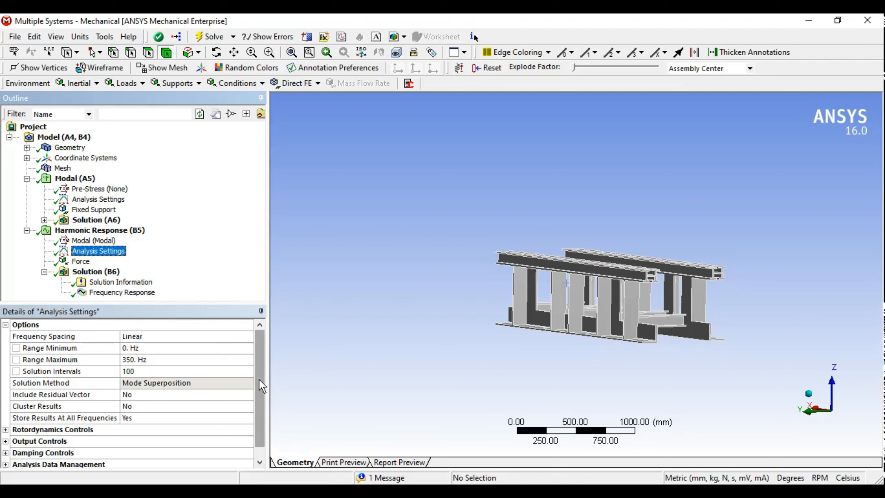
{"action": "left_click", "coordinate": [122, 292]}
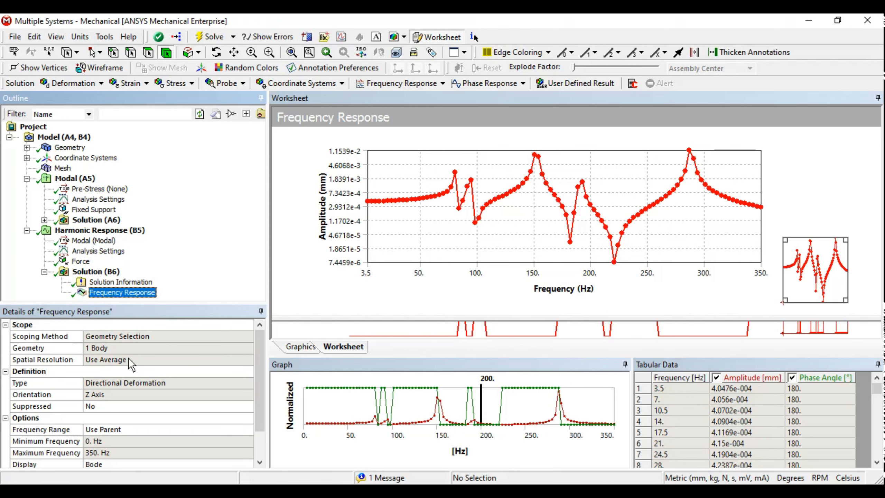
Add a velocity frequency response to the harmonic solution and scope it to the frame body
{"action": "left_click", "coordinate": [98, 251]}
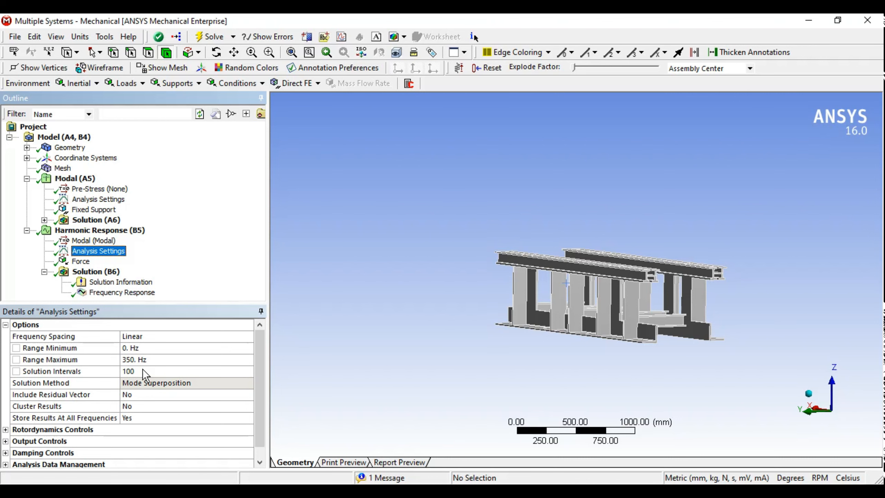
{"action": "left_click", "coordinate": [106, 272]}
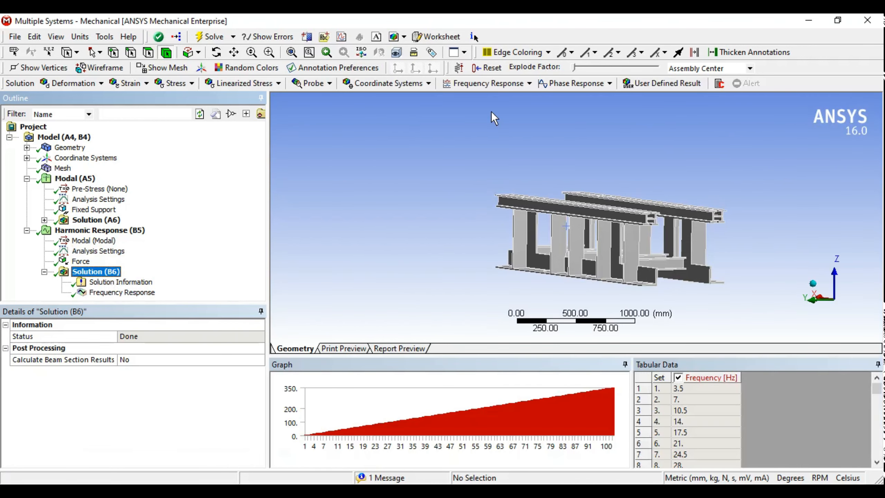
{"action": "left_click", "coordinate": [516, 82]}
{"action": "left_click", "coordinate": [479, 138]}
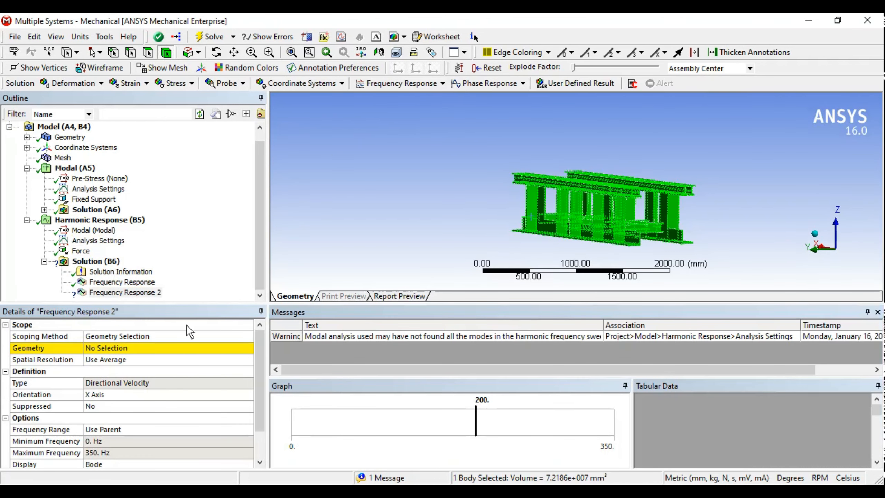
{"action": "left_click", "coordinate": [119, 347]}
{"action": "left_click", "coordinate": [99, 347]}
Orient the velocity frequency response along the Z axis, evaluate it and close the messages
{"action": "left_click", "coordinate": [132, 397]}
{"action": "left_click", "coordinate": [248, 398]}
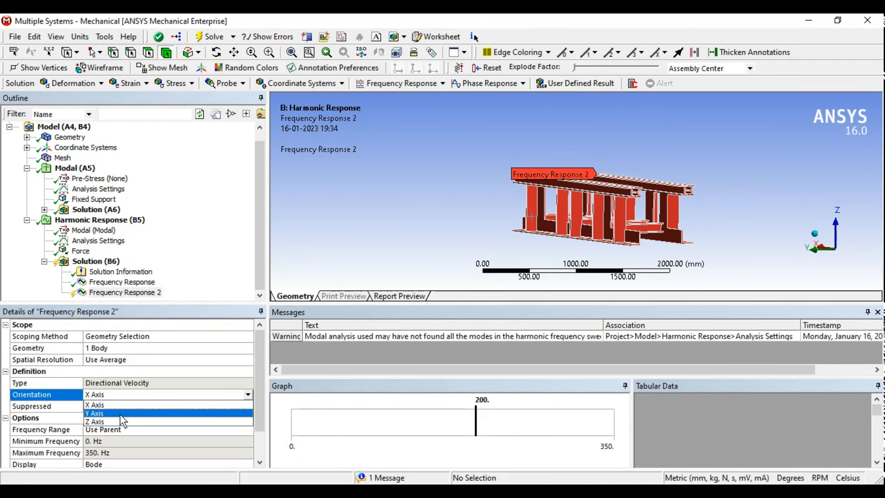
{"action": "left_click", "coordinate": [115, 420]}
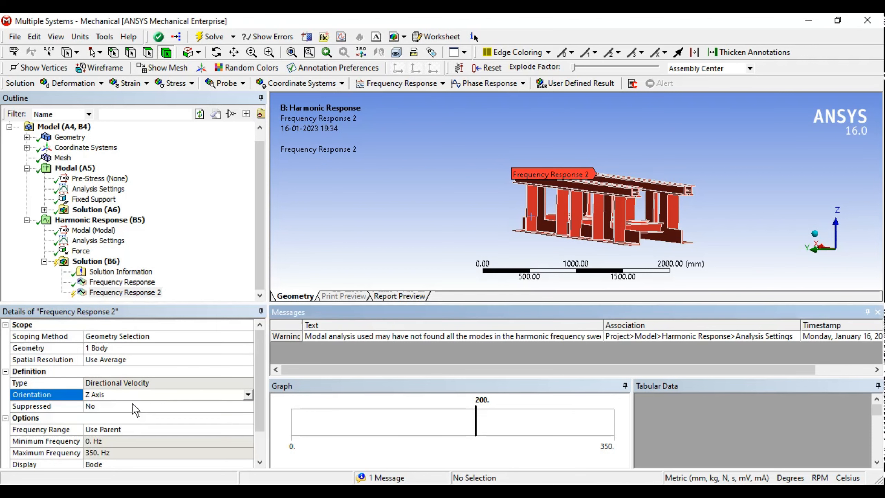
{"action": "left_click", "coordinate": [210, 37]}
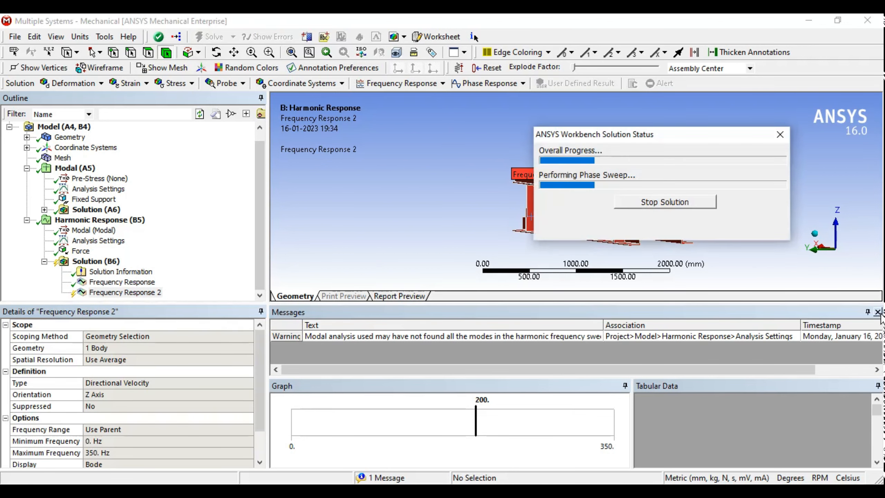
{"action": "left_click", "coordinate": [878, 312]}
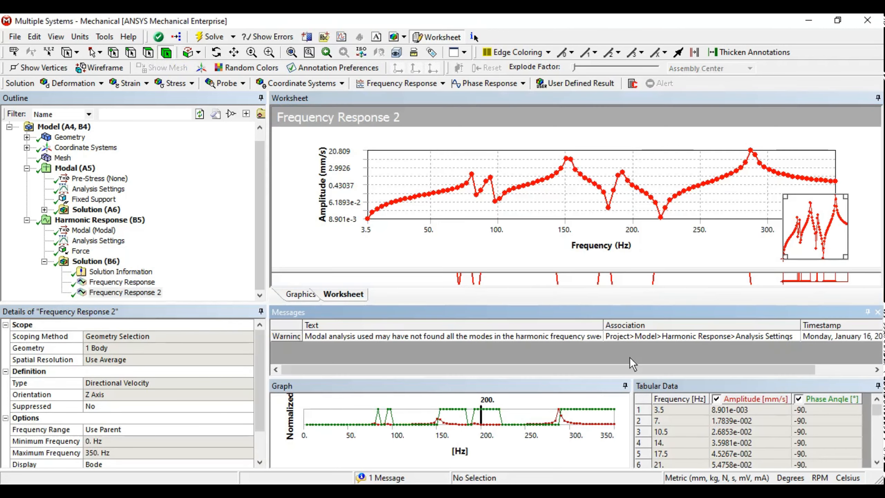
{"action": "left_click", "coordinate": [877, 311]}
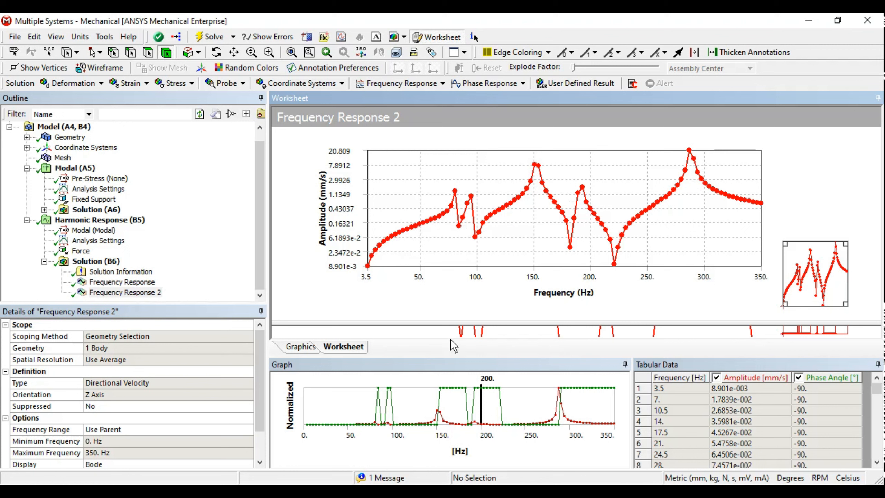
Examine the velocity response's phase angle and amplitude plots by enlarging each in turn, and select the harmonic analysis's applied force
{"action": "left_click_drag", "start_coordinate": [490, 331], "coordinate": [488, 204]}
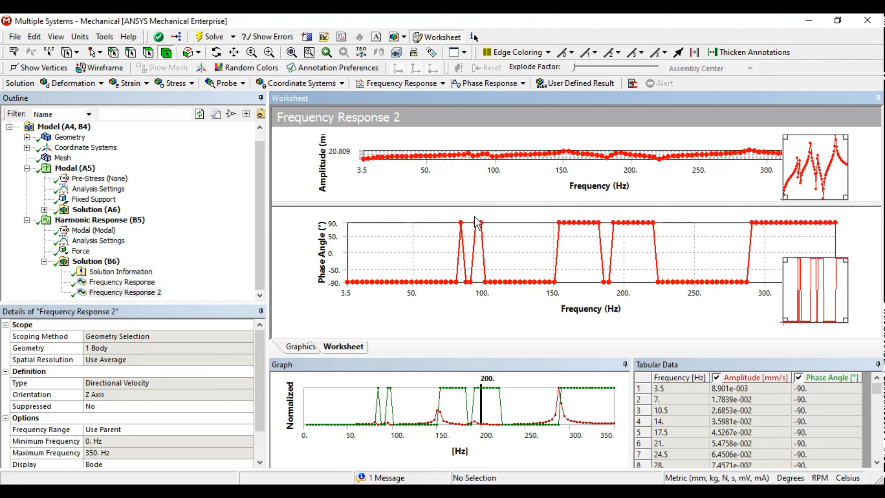
{"action": "left_click_drag", "start_coordinate": [559, 205], "coordinate": [555, 295]}
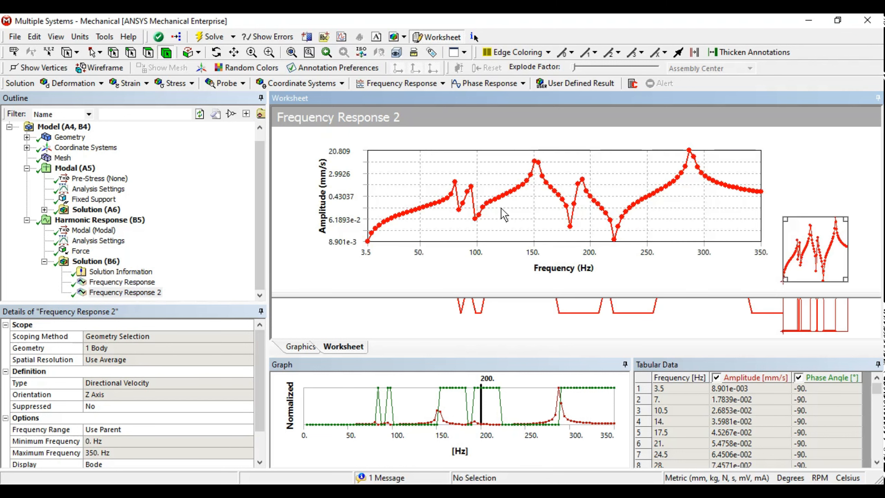
{"action": "left_click_drag", "start_coordinate": [259, 223], "coordinate": [263, 292]}
{"action": "left_click", "coordinate": [99, 241]}
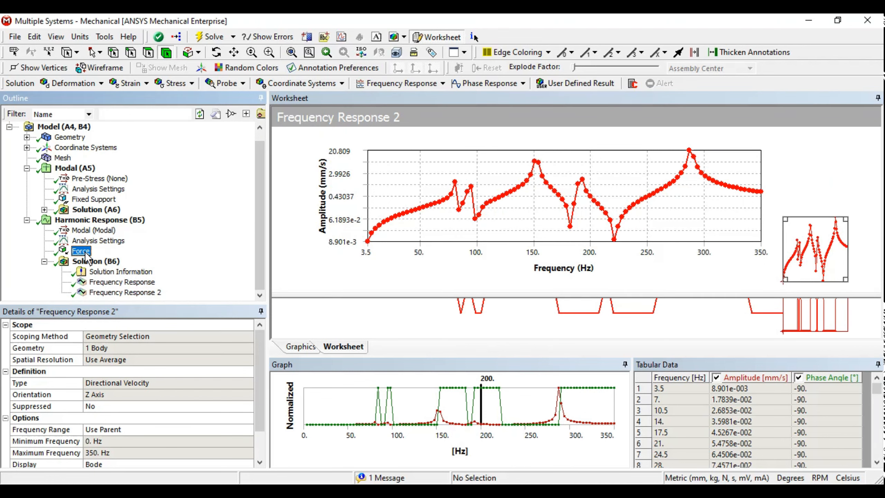